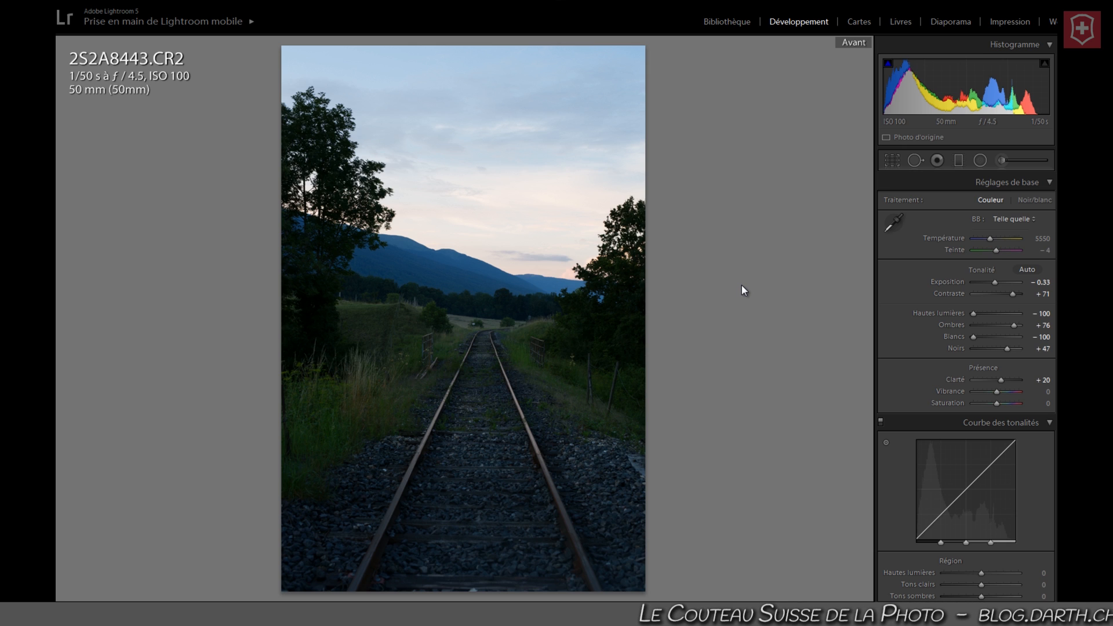
# Step: Compare the unedited railway photo with its finished version
pyautogui.hotkey('shift', 's')
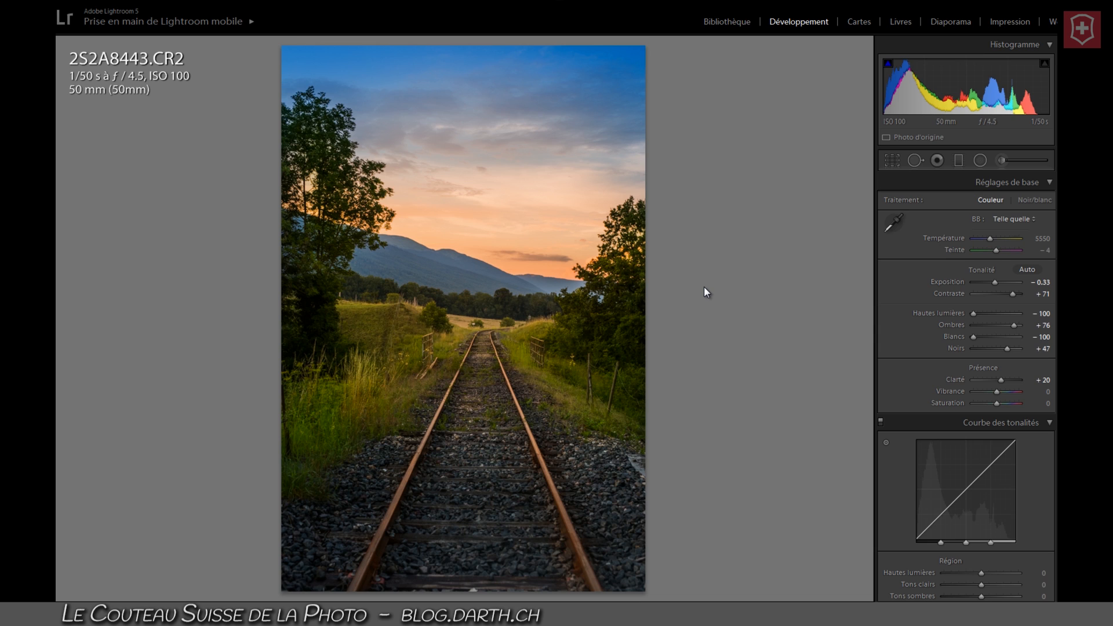
pyautogui.hotkey('shift', 's')
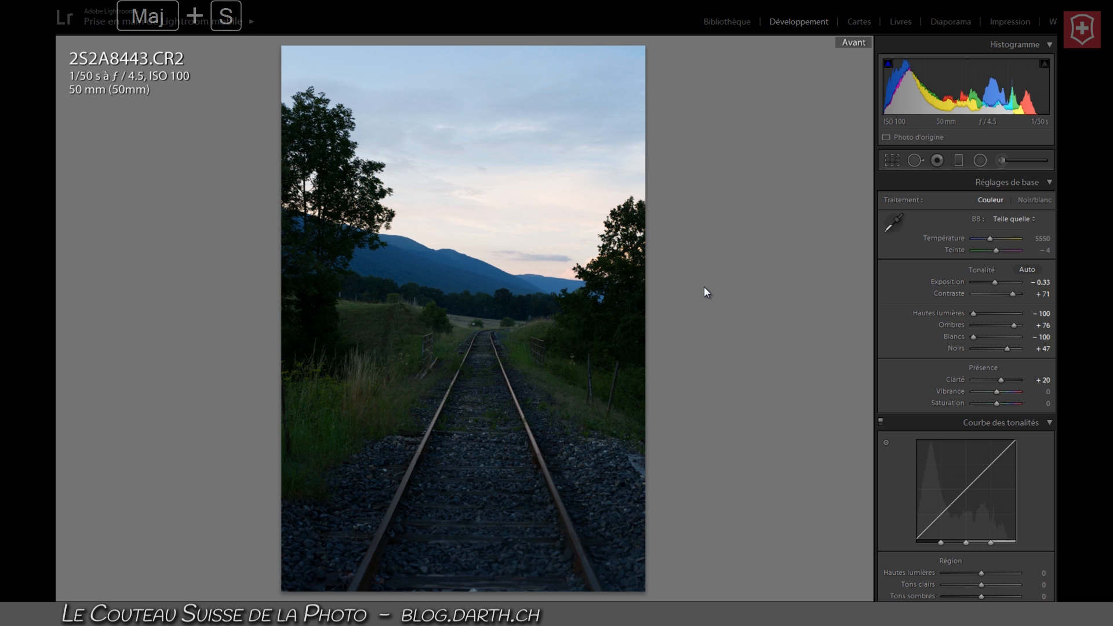
pyautogui.hotkey('shift', 's')
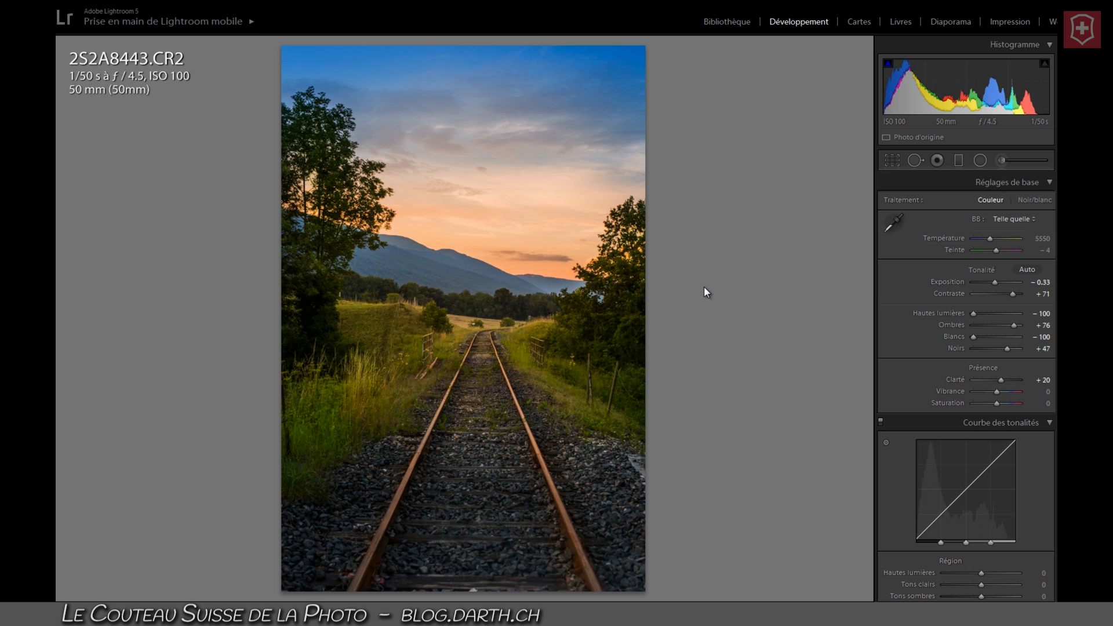
pyautogui.hotkey('shift', 'p')
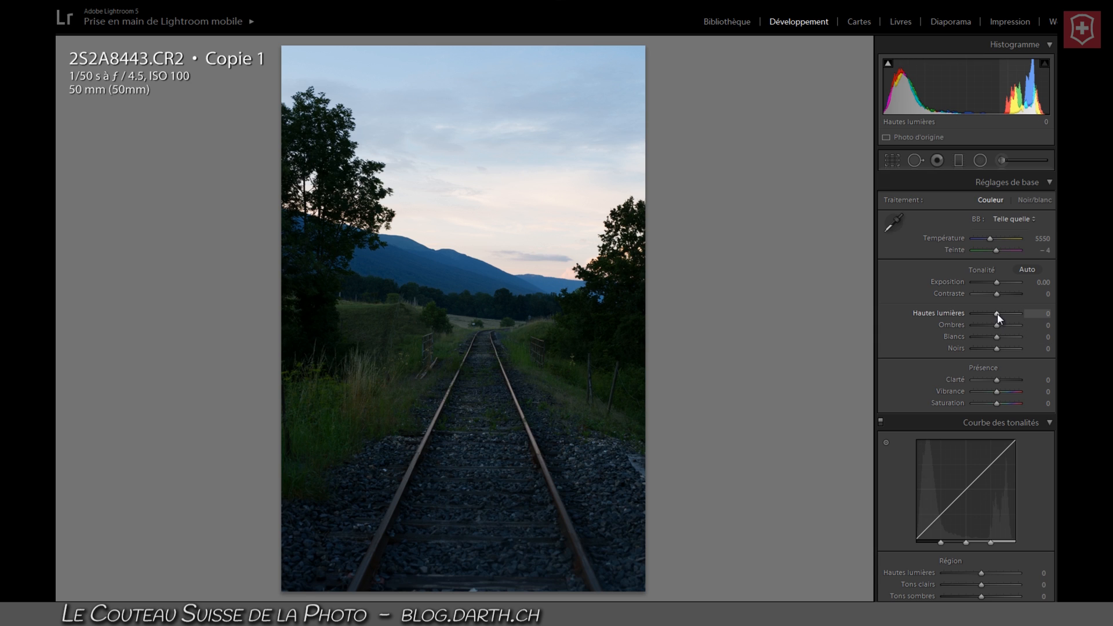
# Step: Tone down the sky on the virtual copy with Hautes lumières at −87 and Blancs at −65, and set Contraste to +20
pyautogui.moveTo(997, 314); pyautogui.dragTo(977, 315)
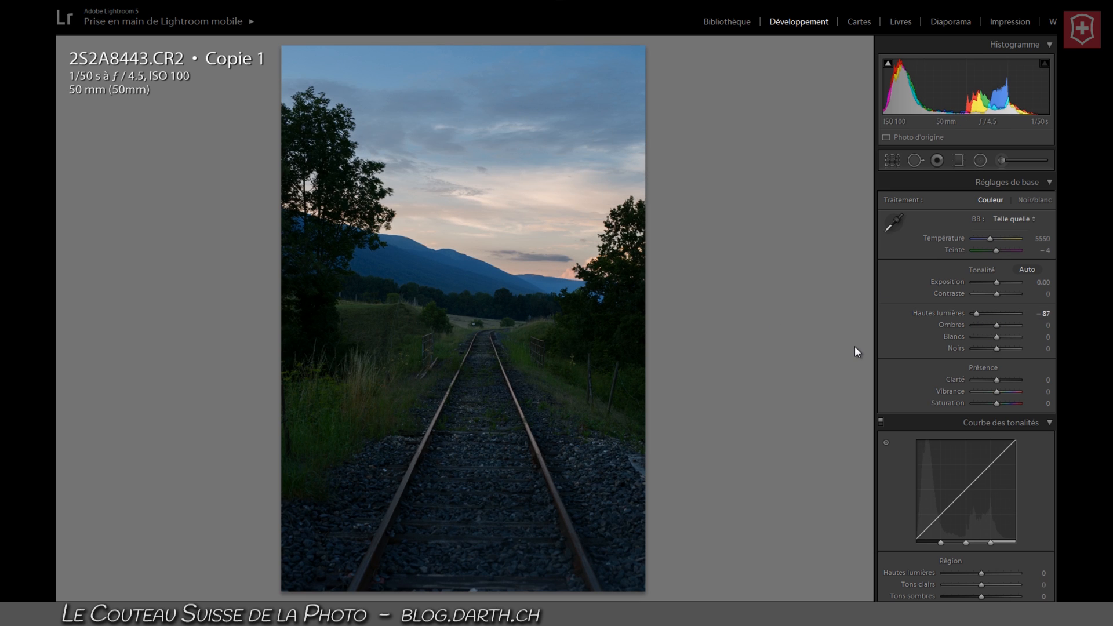
pyautogui.moveTo(996, 337); pyautogui.dragTo(979, 336)
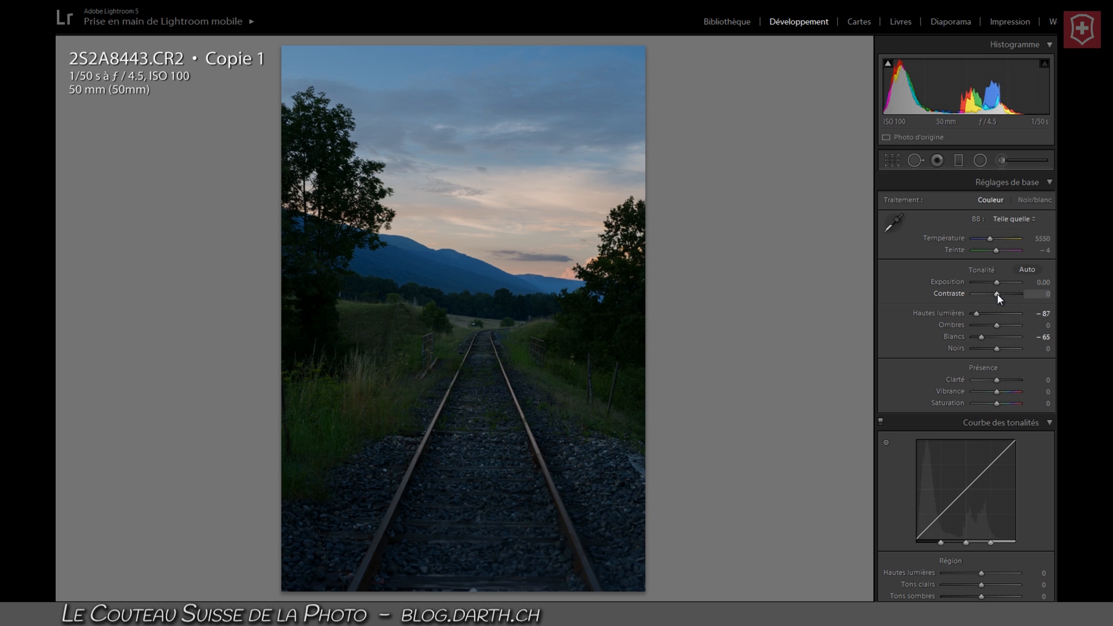
pyautogui.moveTo(998, 294); pyautogui.dragTo(1002, 294)
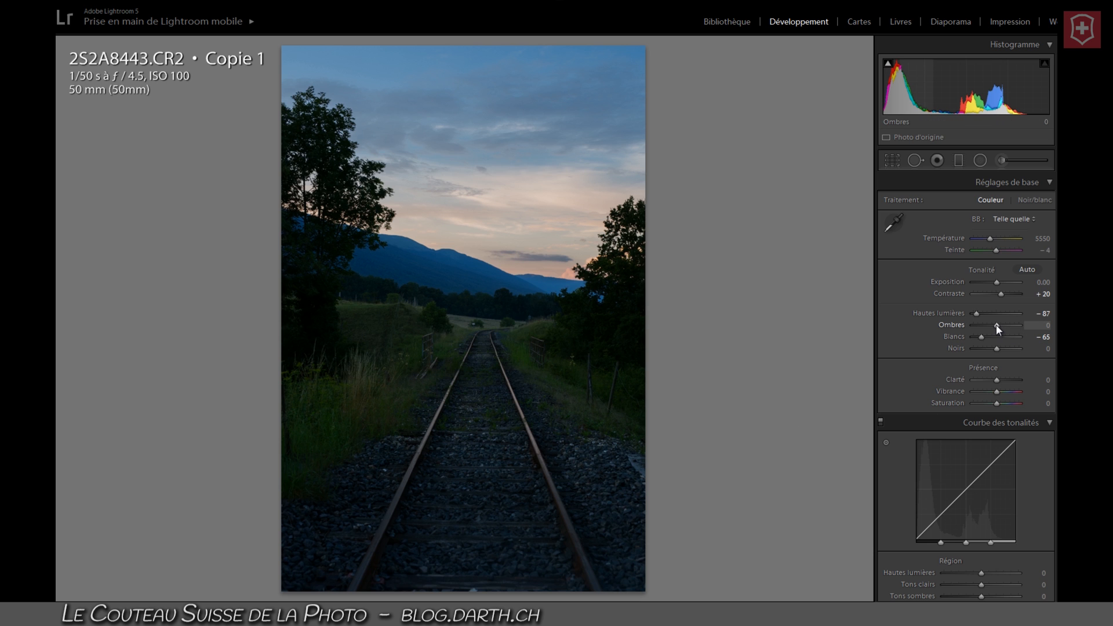
# Step: Set the photo's Ombres to +65, Noirs to +41, Contraste to +41 and Exposition to −0.33
pyautogui.moveTo(997, 325); pyautogui.dragTo(1010, 329)
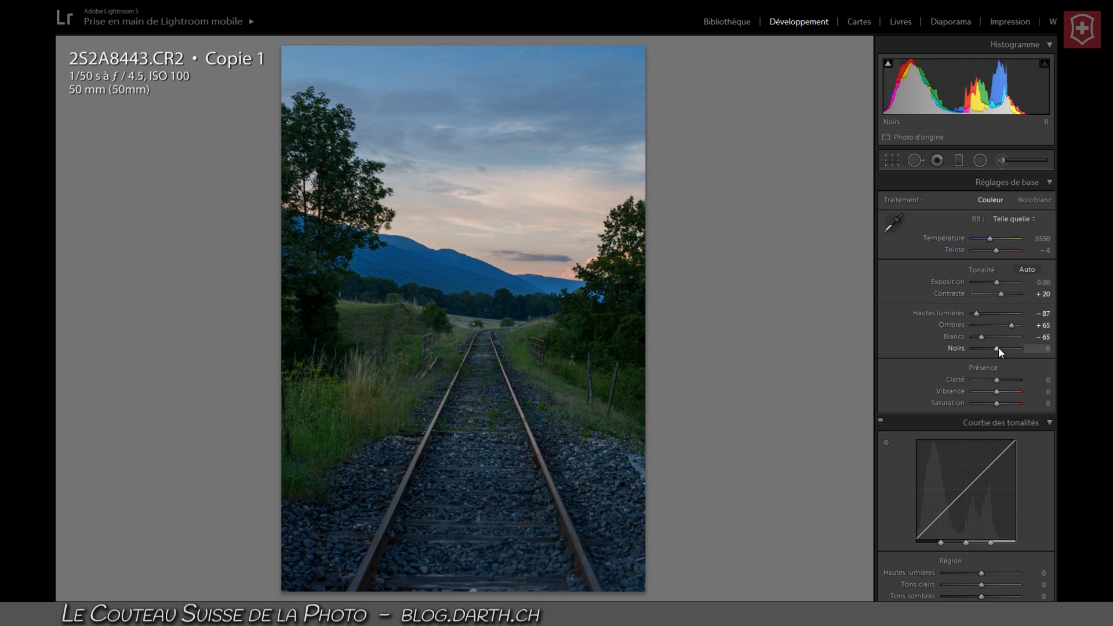
pyautogui.moveTo(999, 348); pyautogui.dragTo(1008, 350)
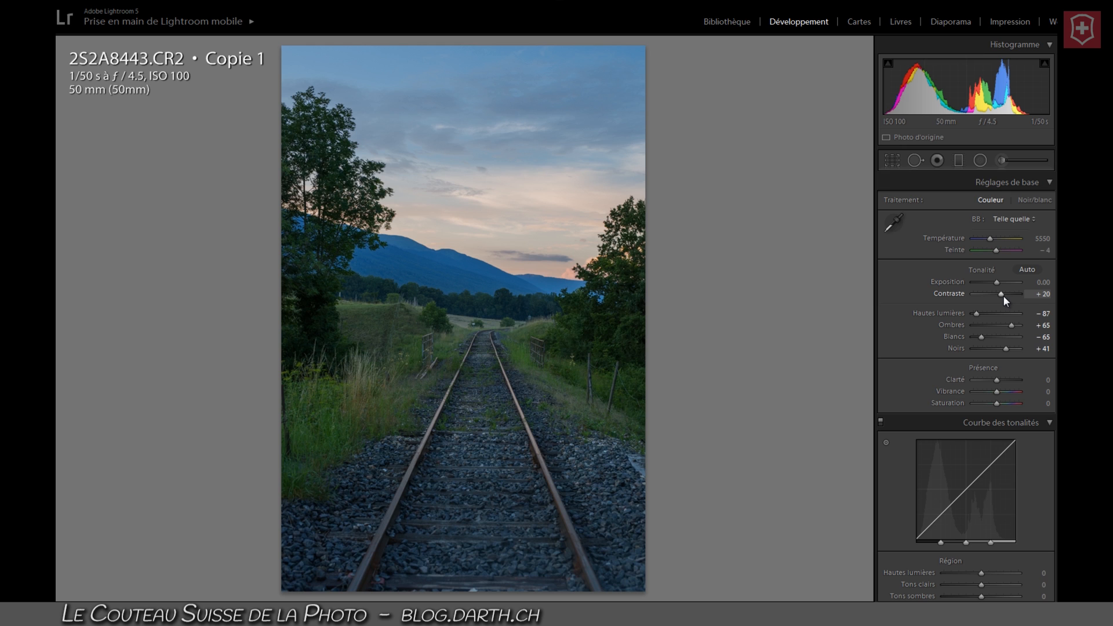
pyautogui.moveTo(1003, 295); pyautogui.dragTo(1008, 297)
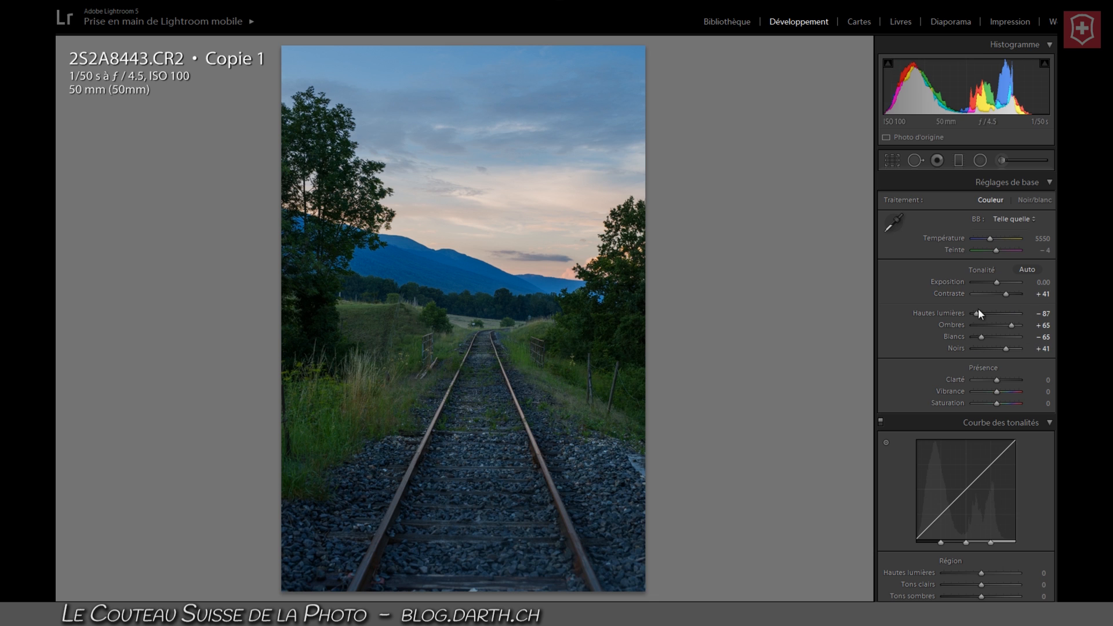
pyautogui.moveTo(997, 281); pyautogui.dragTo(995, 282)
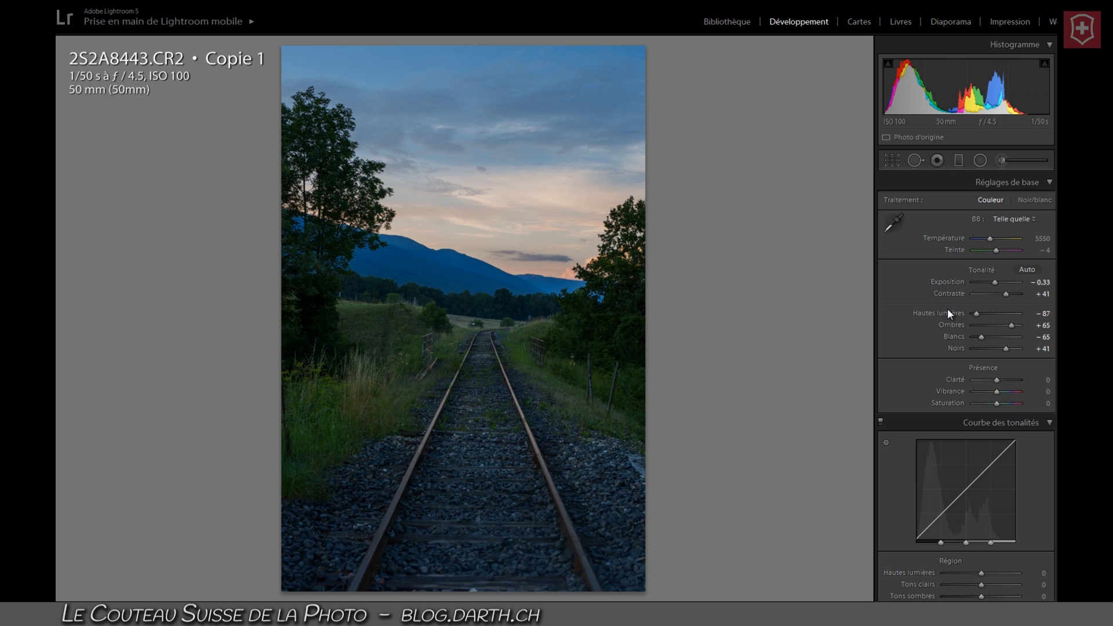
# Step: Compare the photo before and after the basic tone adjustments, examining the sky and the dark areas
pyautogui.hotkey('shift', 's')
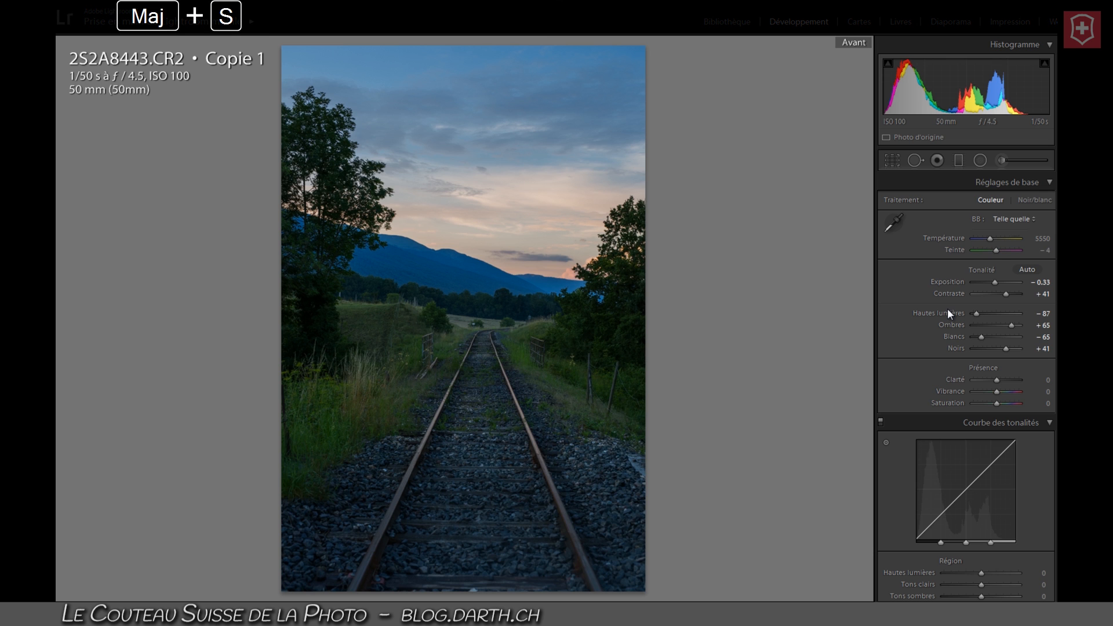
pyautogui.hotkey('shift', 's')
pyautogui.hotkey('shift', 's')
pyautogui.hotkey('shift', 's')
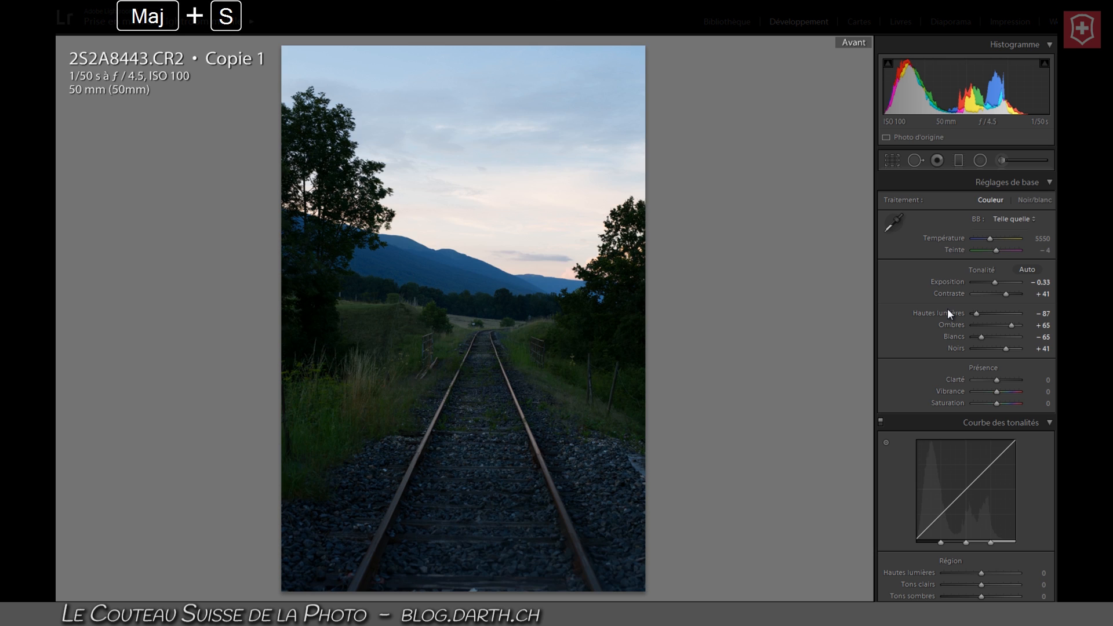
pyautogui.hotkey('shift', 's')
pyautogui.hotkey('shift', 's')
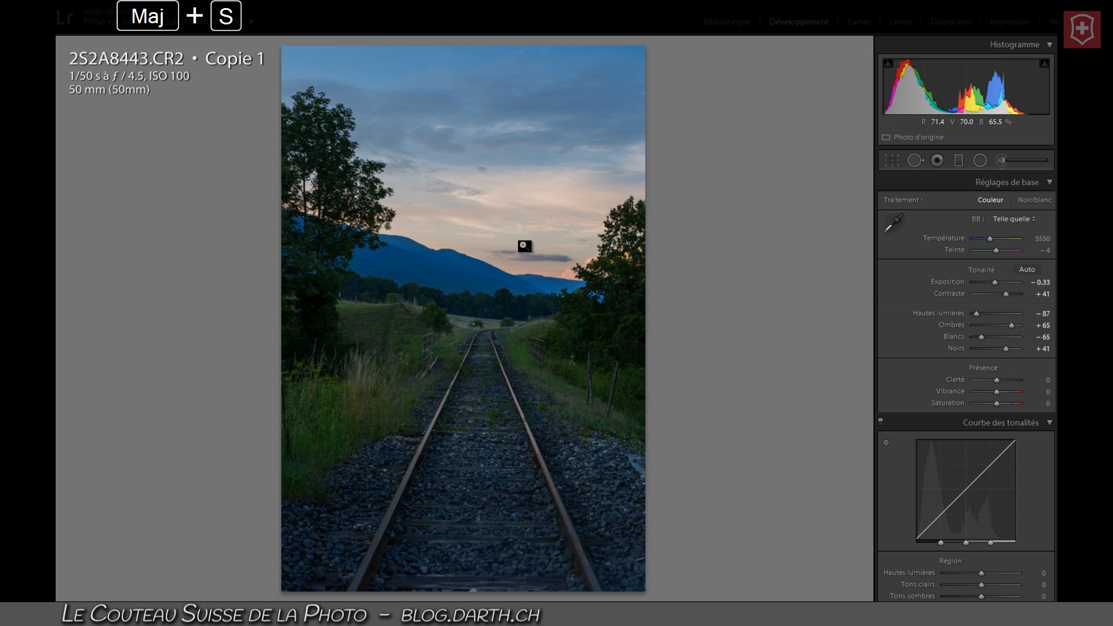
pyautogui.hotkey('shift', 's')
pyautogui.hotkey('shift', 's')
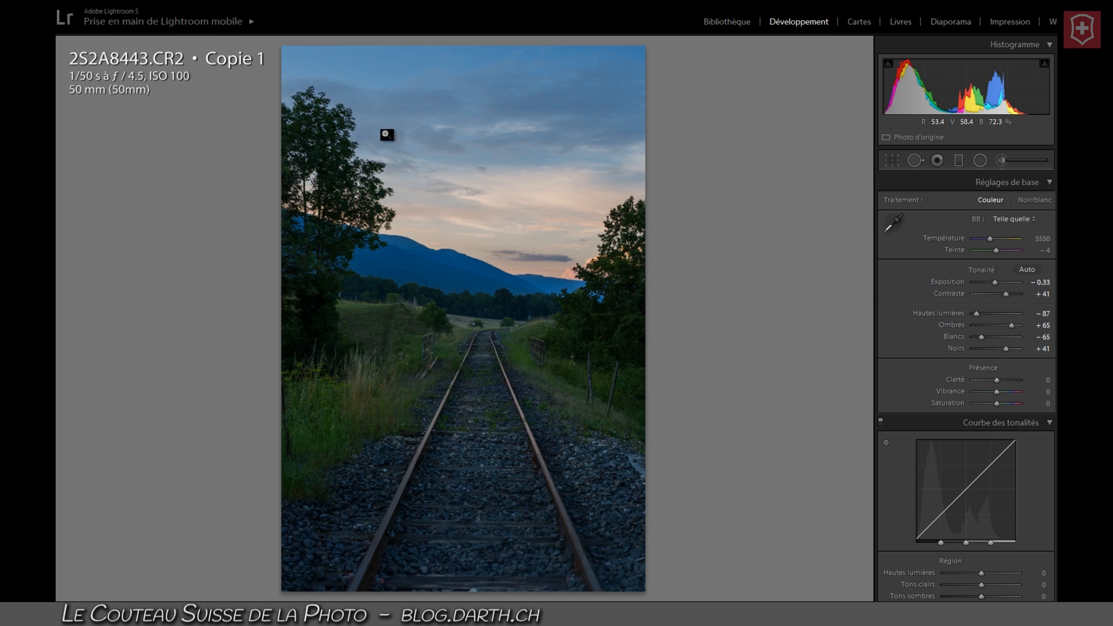
pyautogui.hotkey('shift', 's')
pyautogui.hotkey('shift', 's')
# Step: Set up the adjustment brush with a Taille of 13.0 and a Débit of 50
pyautogui.click(1007, 161)
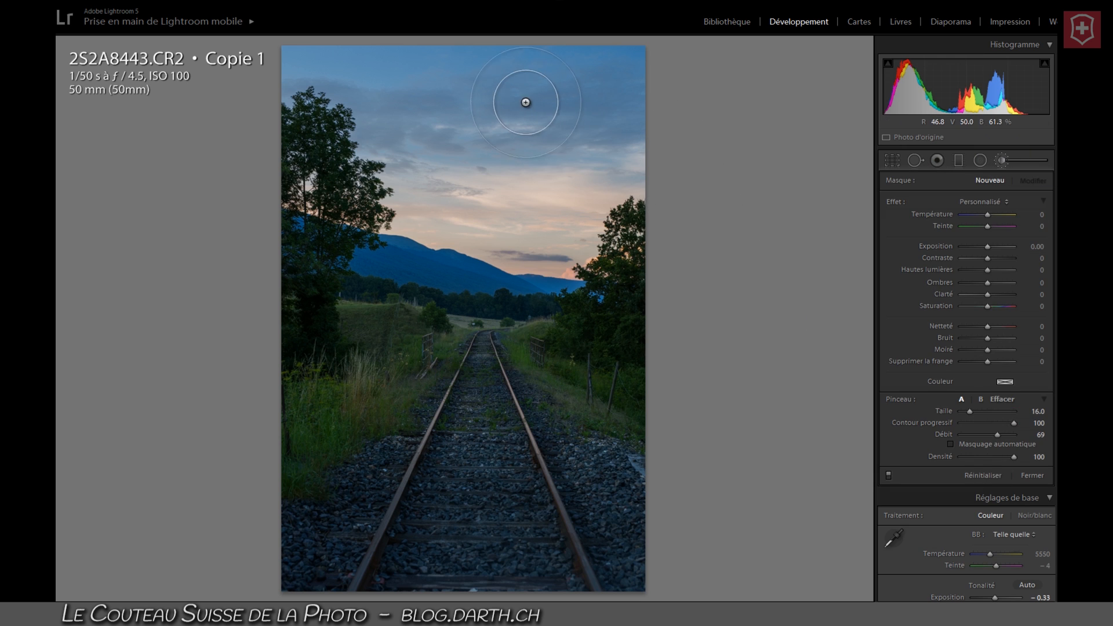
pyautogui.scroll(-5, 501, 140)
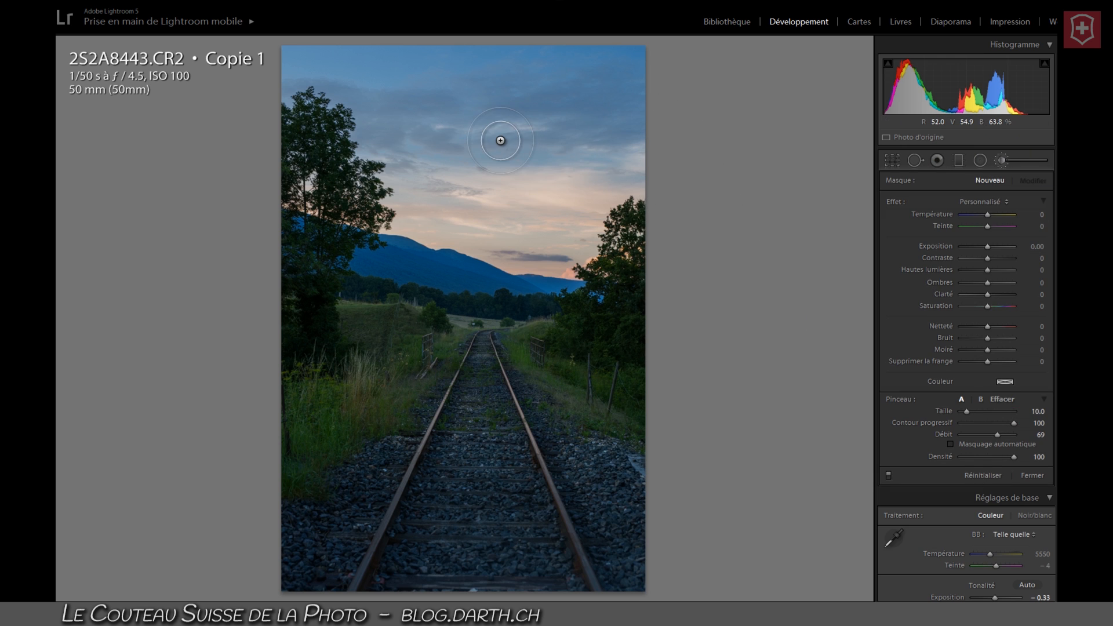
pyautogui.scroll(5, 501, 140)
pyautogui.scroll(-6, 501, 140)
pyautogui.scroll(9, 501, 141)
pyautogui.scroll(-9, 501, 140)
pyautogui.moveTo(968, 411)
pyautogui.mouseDown()
pyautogui.moveTo(989, 412)
pyautogui.moveTo(972, 411)
pyautogui.mouseUp()
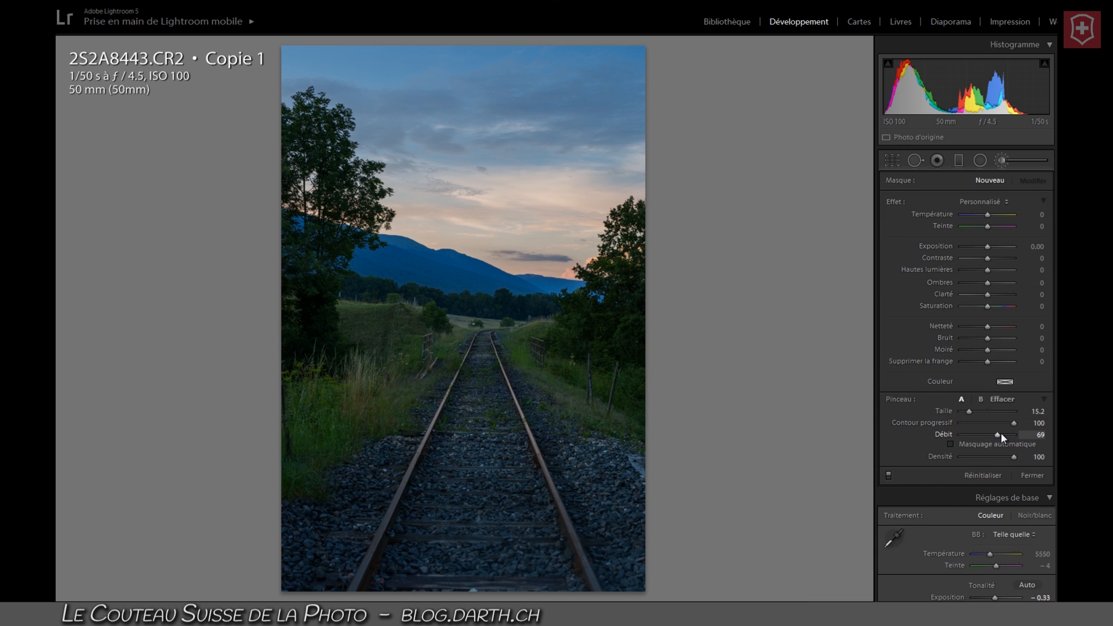
pyautogui.moveTo(1000, 434); pyautogui.dragTo(990, 433)
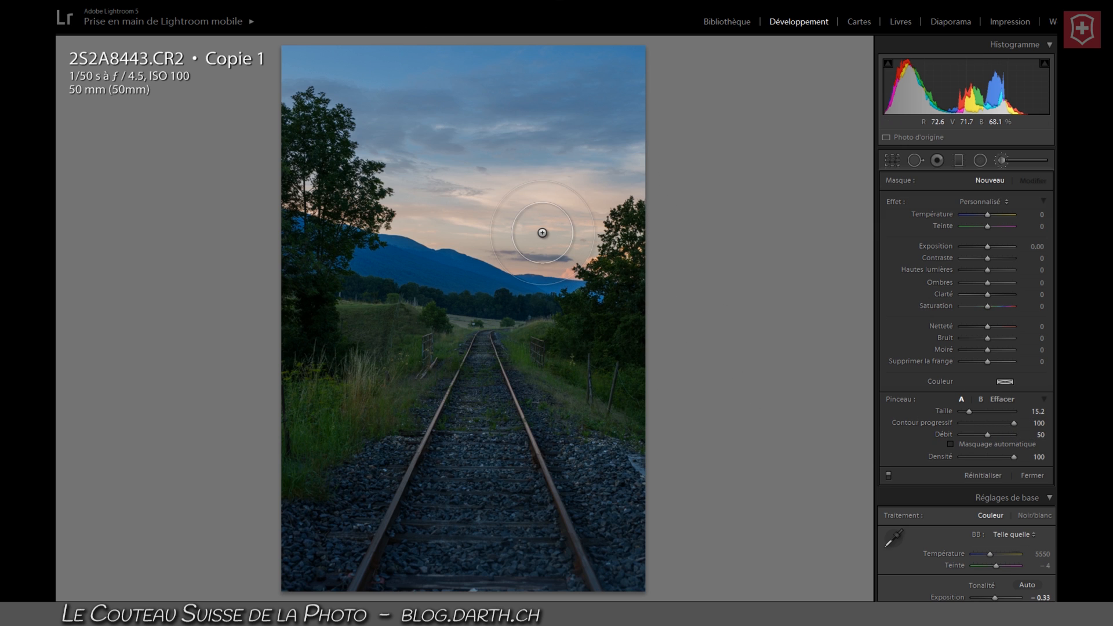
pyautogui.scroll(-2, 453, 149)
pyautogui.scroll(3, 454, 152)
pyautogui.scroll(-3, 455, 151)
# Step: Brush a cooler tint over the upper sky at Température −100, and soften that adjustment to −48
pyautogui.moveTo(986, 217); pyautogui.dragTo(932, 216)
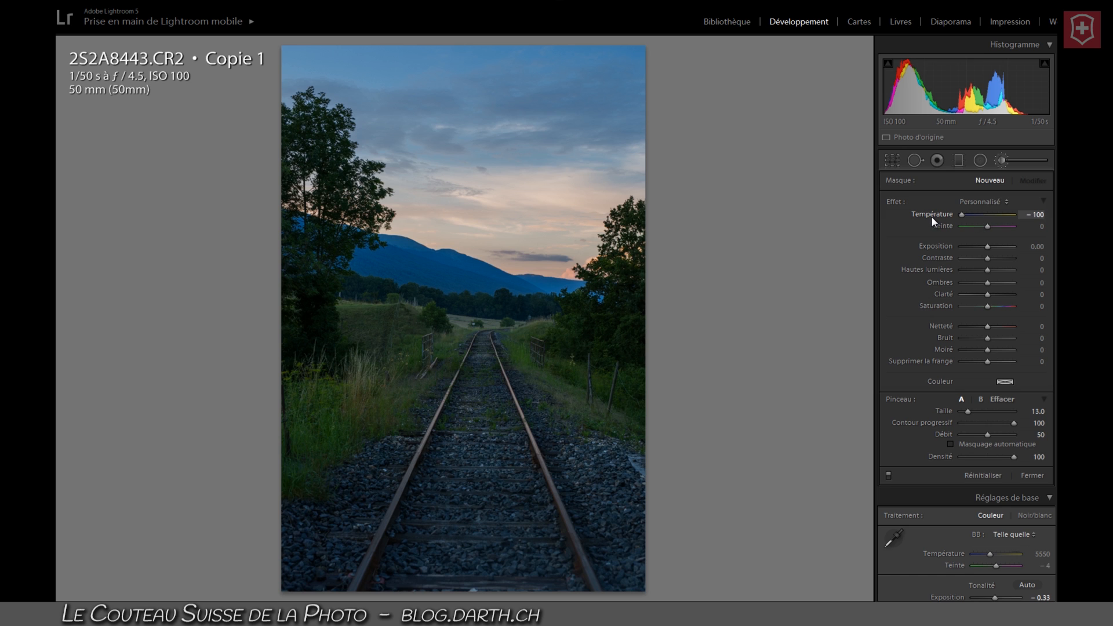
pyautogui.click(556, 94)
pyautogui.moveTo(550, 94)
pyautogui.mouseDown()
pyautogui.moveTo(408, 93)
pyautogui.moveTo(623, 102)
pyautogui.moveTo(322, 78)
pyautogui.mouseUp()
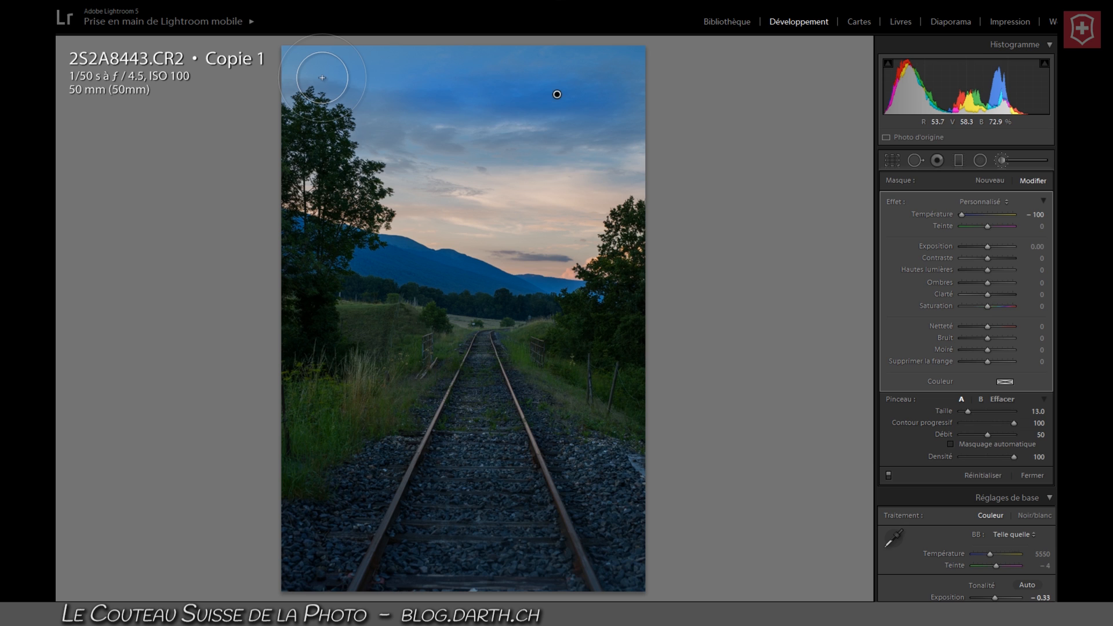
pyautogui.moveTo(322, 78)
pyautogui.mouseDown()
pyautogui.moveTo(212, 102)
pyautogui.moveTo(536, 98)
pyautogui.moveTo(627, 135)
pyautogui.moveTo(604, 155)
pyautogui.moveTo(326, 96)
pyautogui.moveTo(266, 64)
pyautogui.moveTo(314, 43)
pyautogui.moveTo(240, 84)
pyautogui.moveTo(398, 86)
pyautogui.moveTo(435, 109)
pyautogui.moveTo(593, 130)
pyautogui.moveTo(689, 161)
pyautogui.moveTo(430, 75)
pyautogui.moveTo(383, 46)
pyautogui.moveTo(306, 80)
pyautogui.moveTo(465, 135)
pyautogui.moveTo(678, 164)
pyautogui.moveTo(558, 119)
pyautogui.moveTo(302, 73)
pyautogui.moveTo(447, 92)
pyautogui.moveTo(286, 87)
pyautogui.mouseUp()
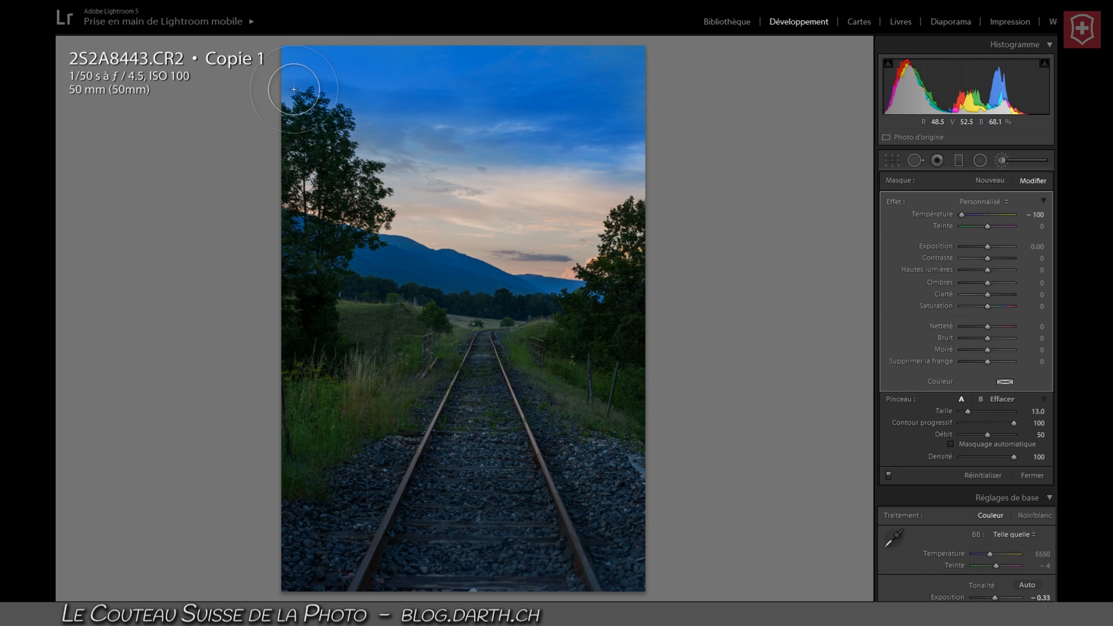
pyautogui.moveTo(959, 213); pyautogui.dragTo(981, 220)
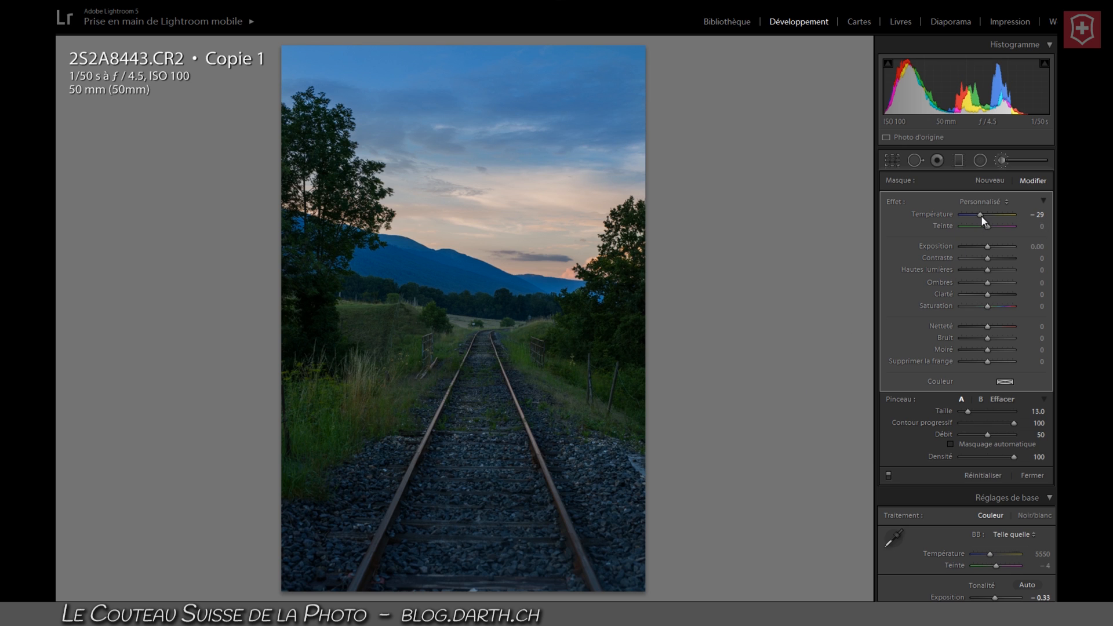
pyautogui.moveTo(980, 216); pyautogui.dragTo(975, 216)
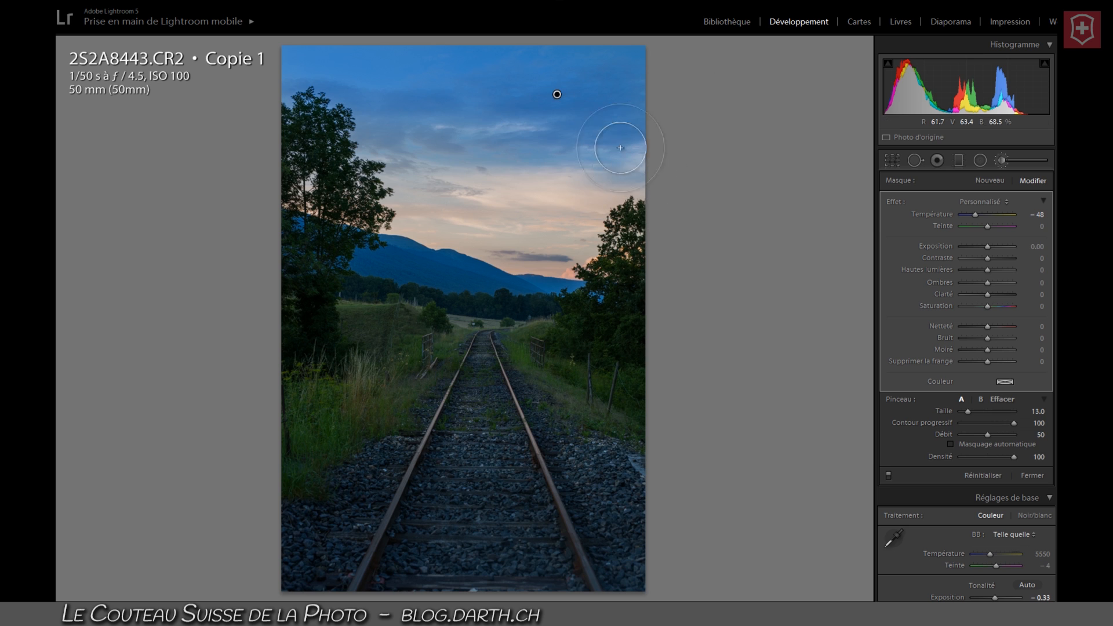
# Step: Check which part of the upper sky is covered by the brush adjustment using the mask overlay
pyautogui.press('o')
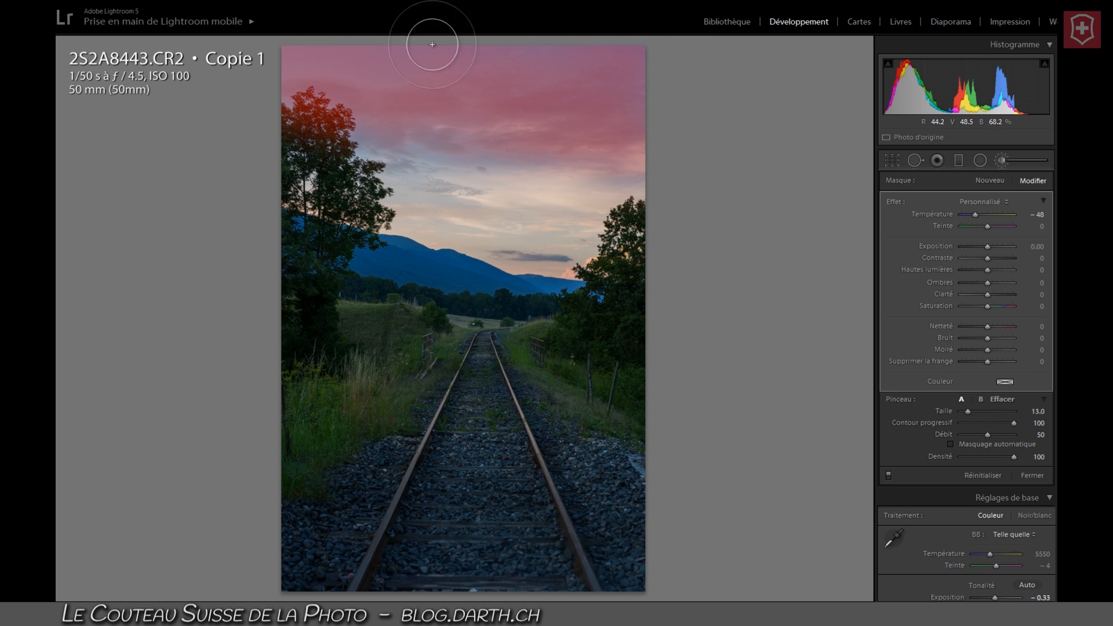
pyautogui.press('o')
pyautogui.press('o')
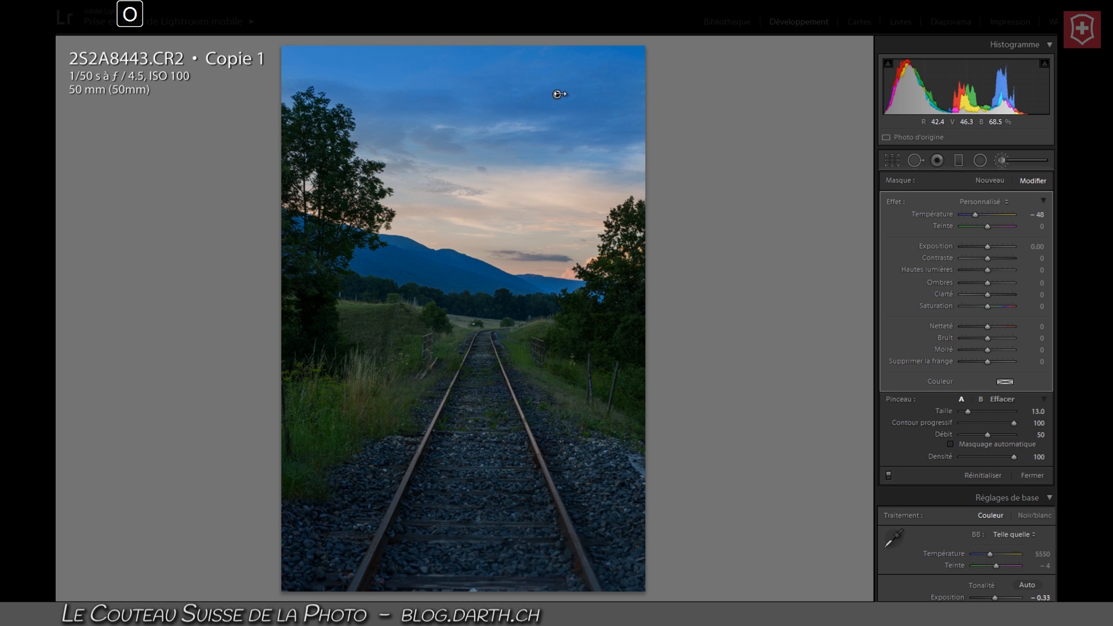
pyautogui.moveTo(558, 95)
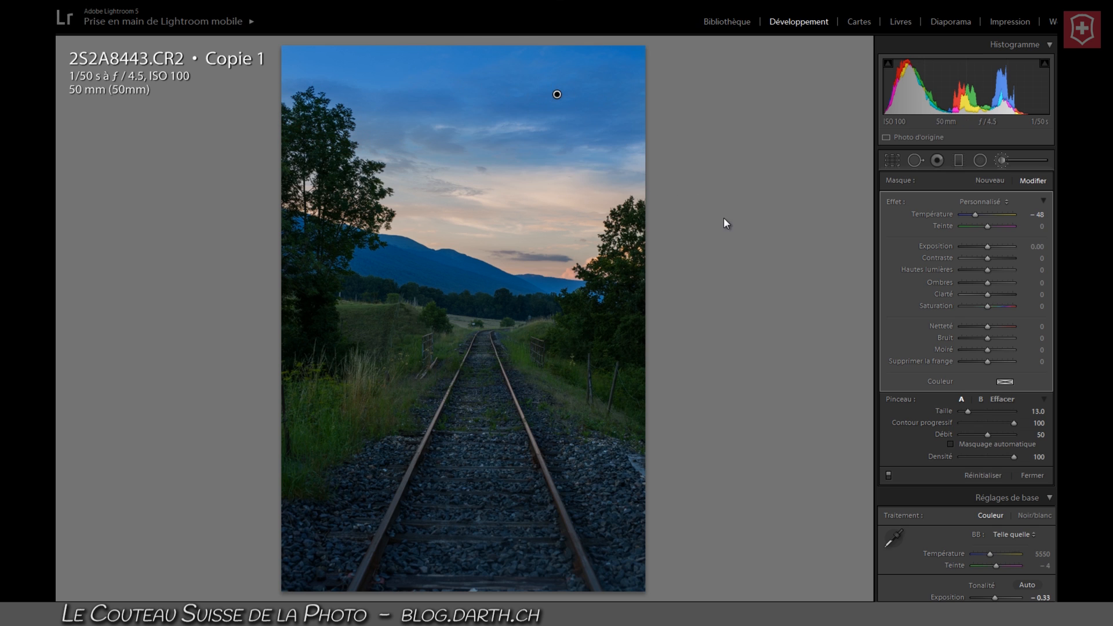
pyautogui.press('o')
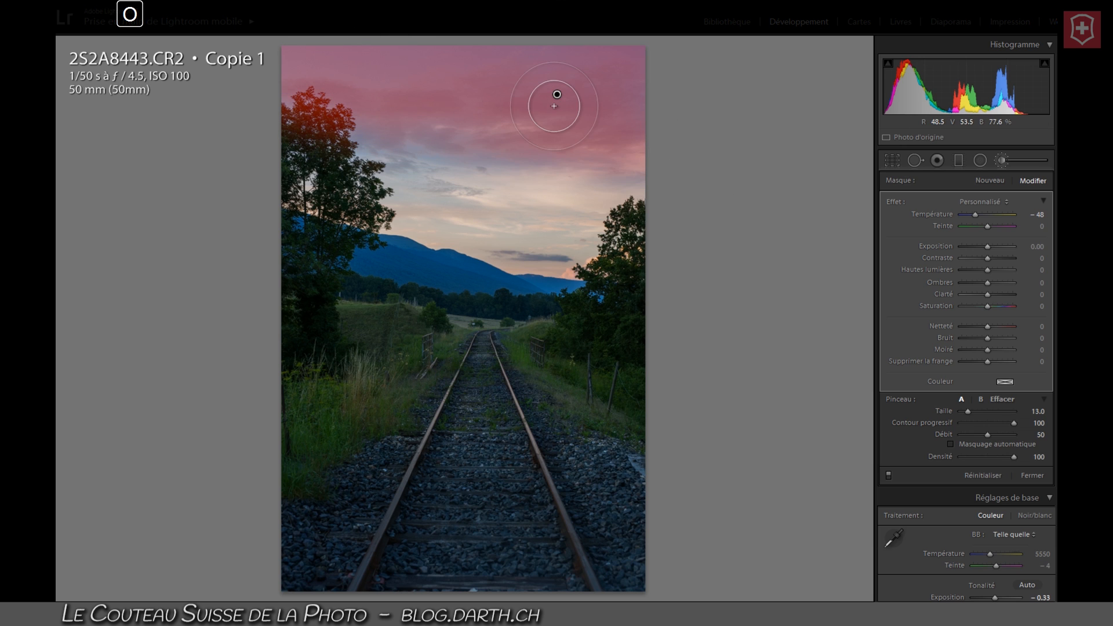
pyautogui.press('o')
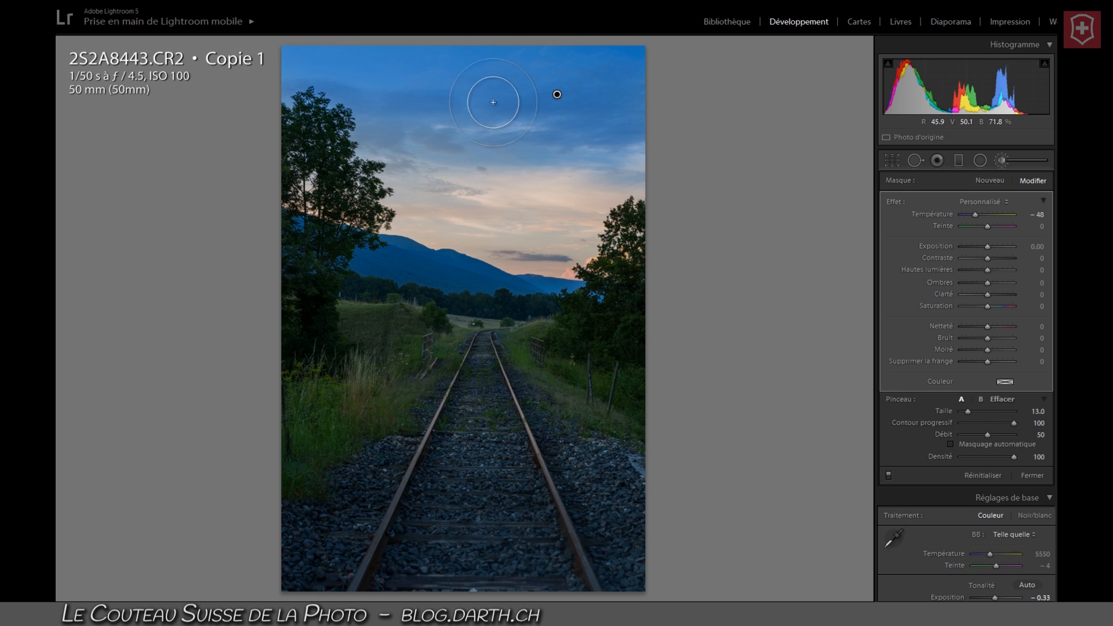
# Step: Brush a new warm adjustment over the lower sky with Température and Teinte at 100, and reduce them to 69 and 43
pyautogui.click(990, 180)
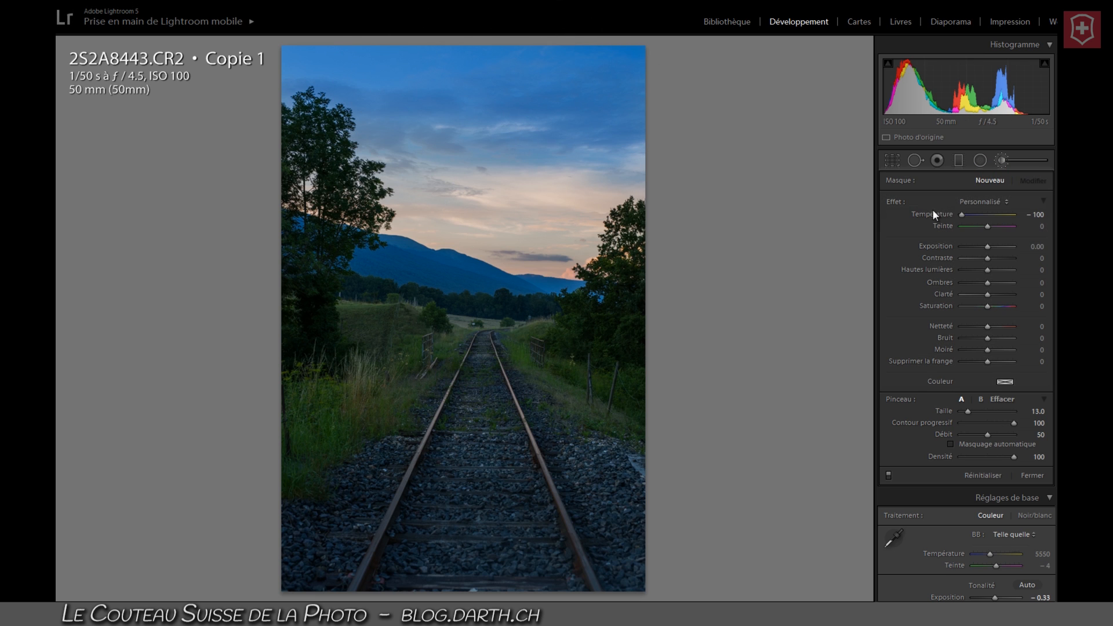
pyautogui.doubleClick(894, 202)
pyautogui.moveTo(988, 214); pyautogui.dragTo(1042, 218)
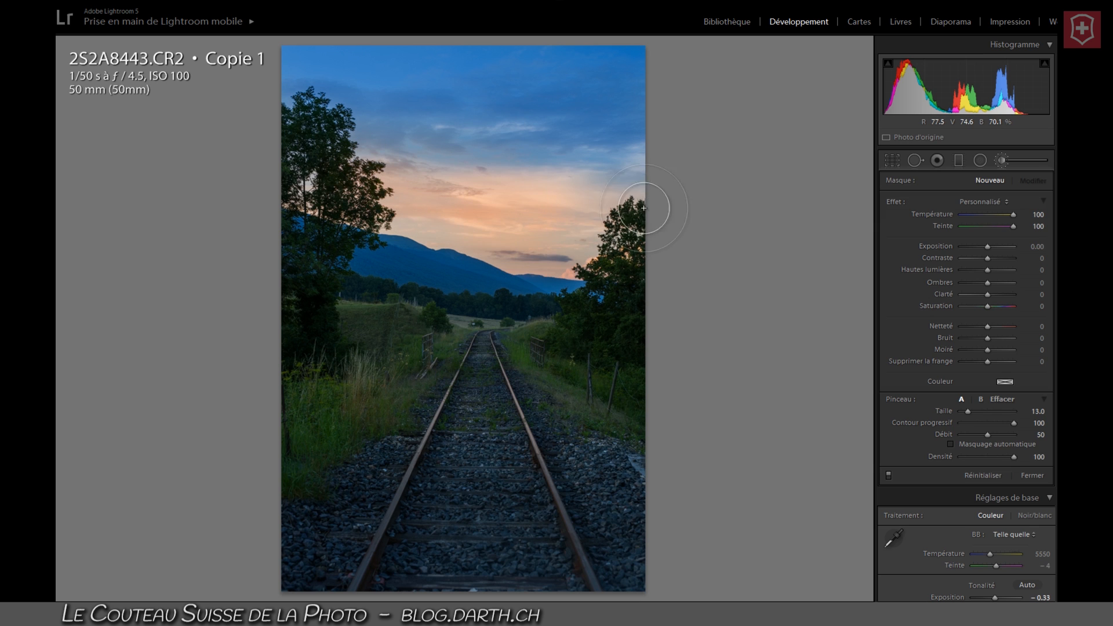
pyautogui.moveTo(557, 234)
pyautogui.mouseDown()
pyautogui.moveTo(442, 206)
pyautogui.moveTo(593, 218)
pyautogui.moveTo(519, 208)
pyautogui.mouseUp()
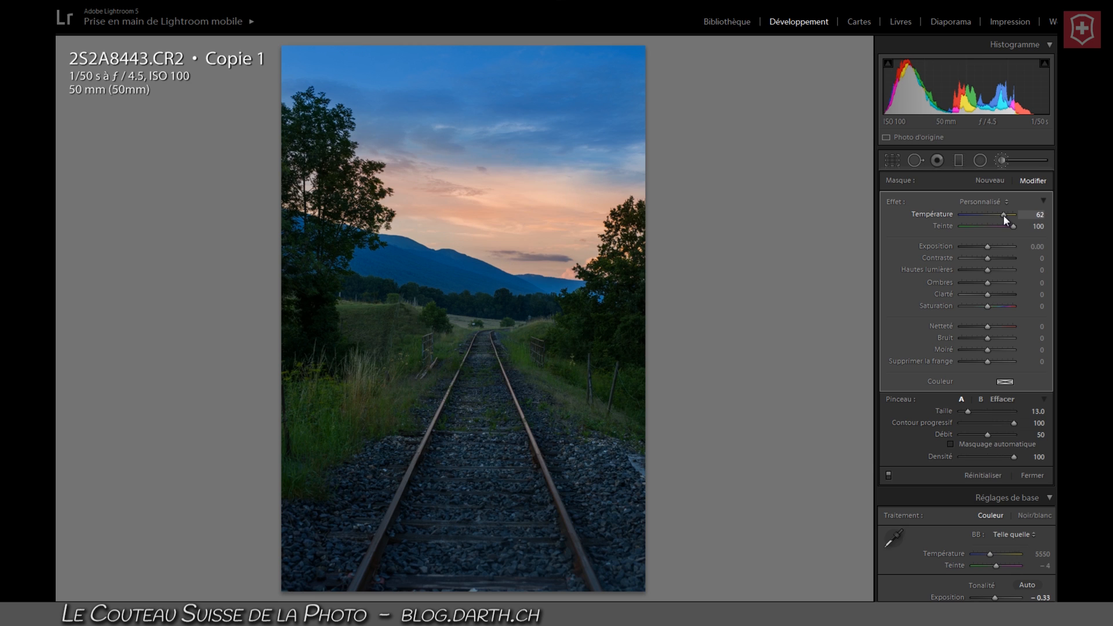
pyautogui.moveTo(1014, 226)
pyautogui.mouseDown()
pyautogui.moveTo(999, 225)
pyautogui.moveTo(1005, 215)
pyautogui.mouseUp()
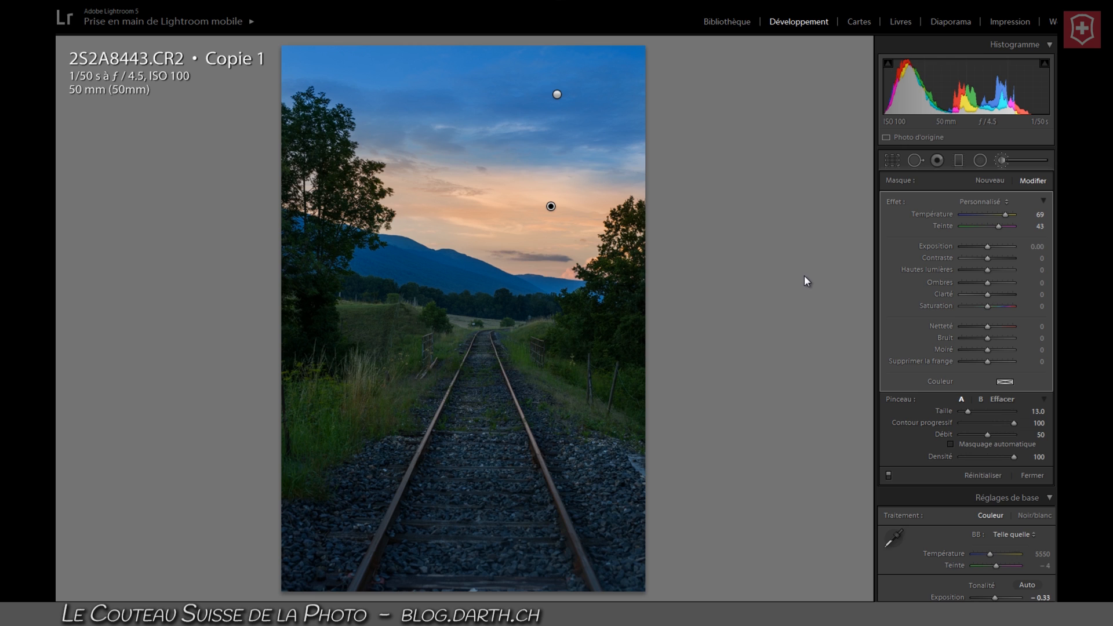
# Step: Brush a new cool adjustment over the distant mountains at Température −100 and Taille 7.0, and soften it to −21
pyautogui.click(989, 180)
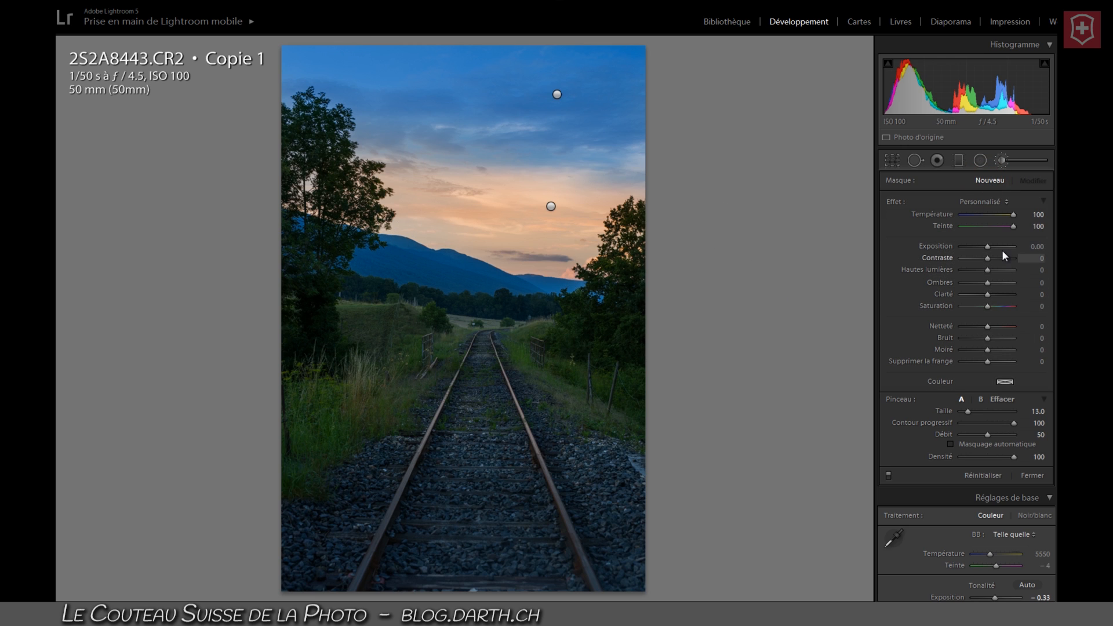
pyautogui.doubleClick(893, 203)
pyautogui.moveTo(983, 213); pyautogui.dragTo(875, 207)
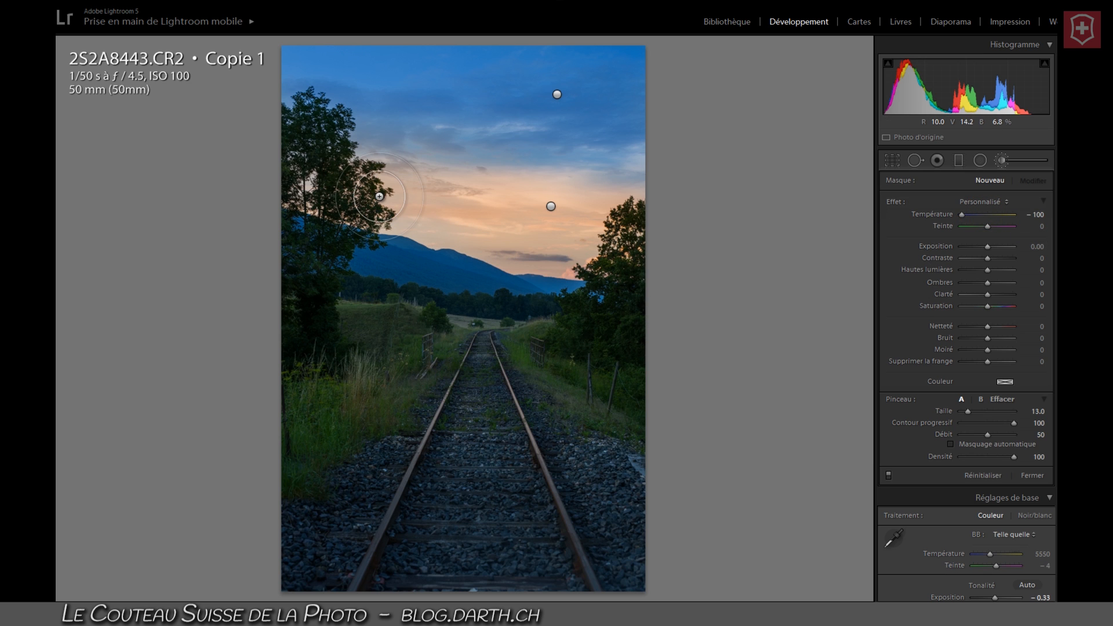
pyautogui.scroll(-4, 374, 214)
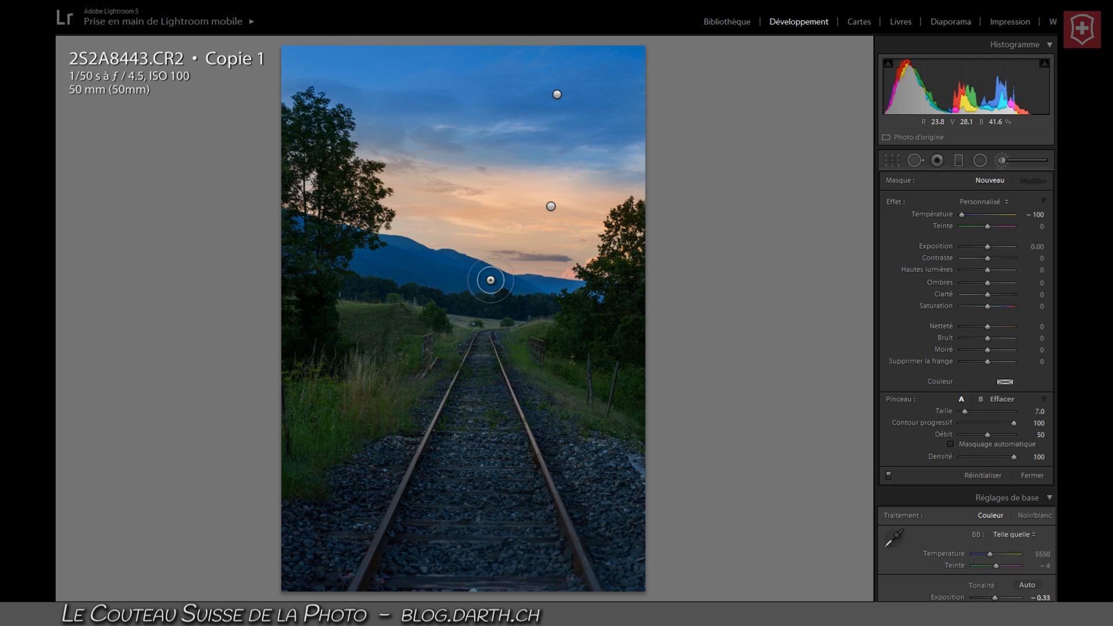
pyautogui.click(307, 245)
pyautogui.moveTo(337, 247)
pyautogui.mouseDown()
pyautogui.moveTo(443, 281)
pyautogui.moveTo(516, 289)
pyautogui.mouseUp()
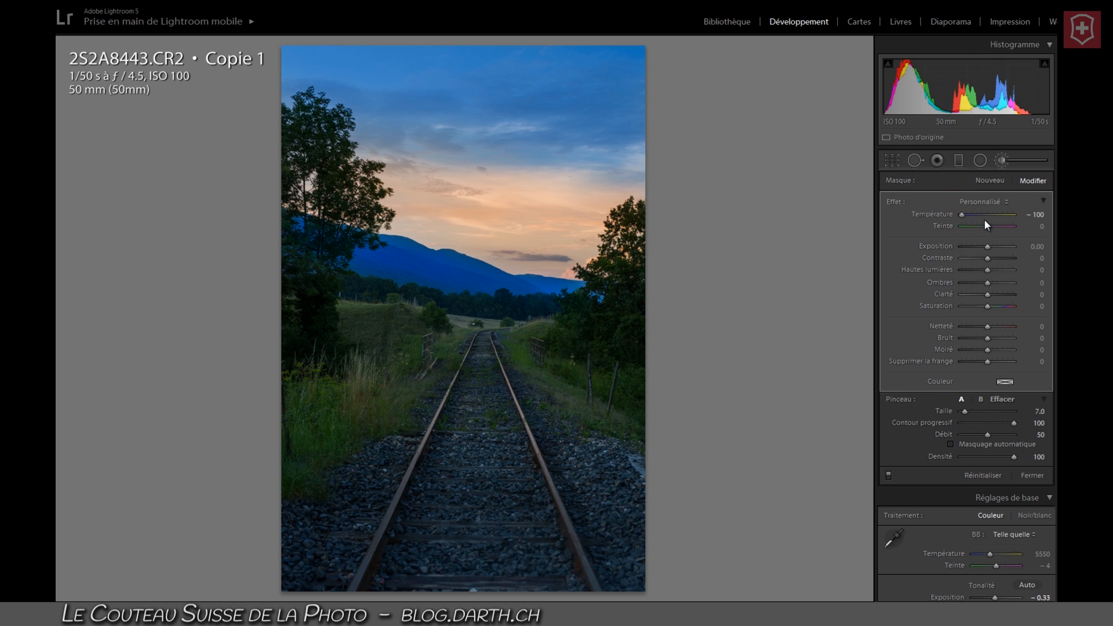
pyautogui.moveTo(966, 215)
pyautogui.mouseDown()
pyautogui.moveTo(1000, 213)
pyautogui.moveTo(978, 214)
pyautogui.mouseUp()
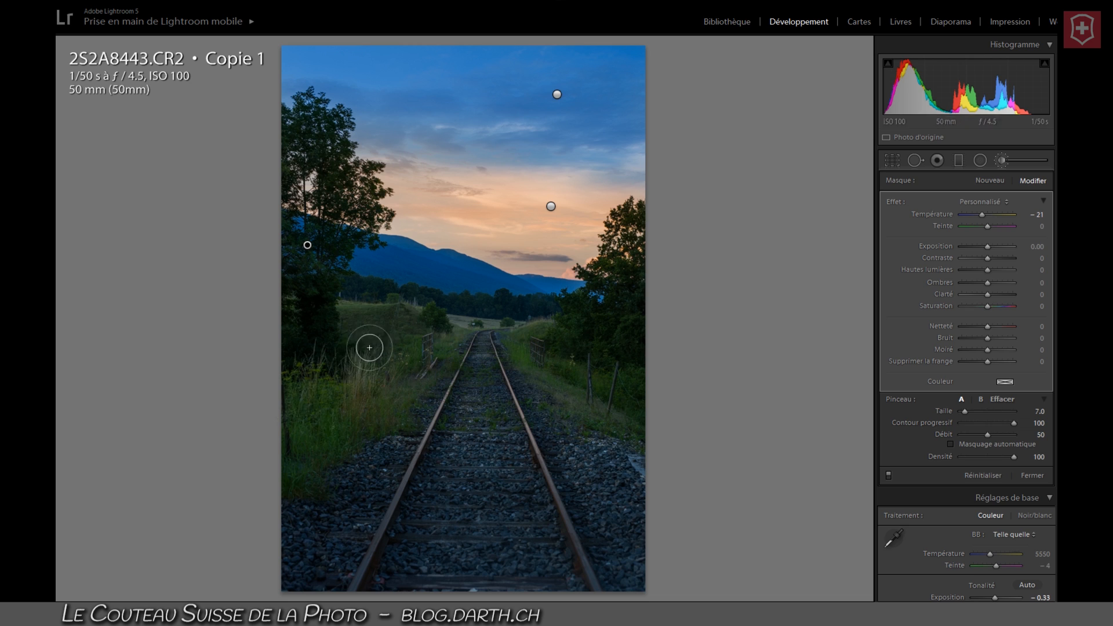
# Step: Brush a new green adjustment over the trees and grass at Teinte −100 and Taille 14.0, and soften it to −38
pyautogui.click(990, 180)
pyautogui.doubleClick(899, 201)
pyautogui.moveTo(987, 226); pyautogui.dragTo(896, 230)
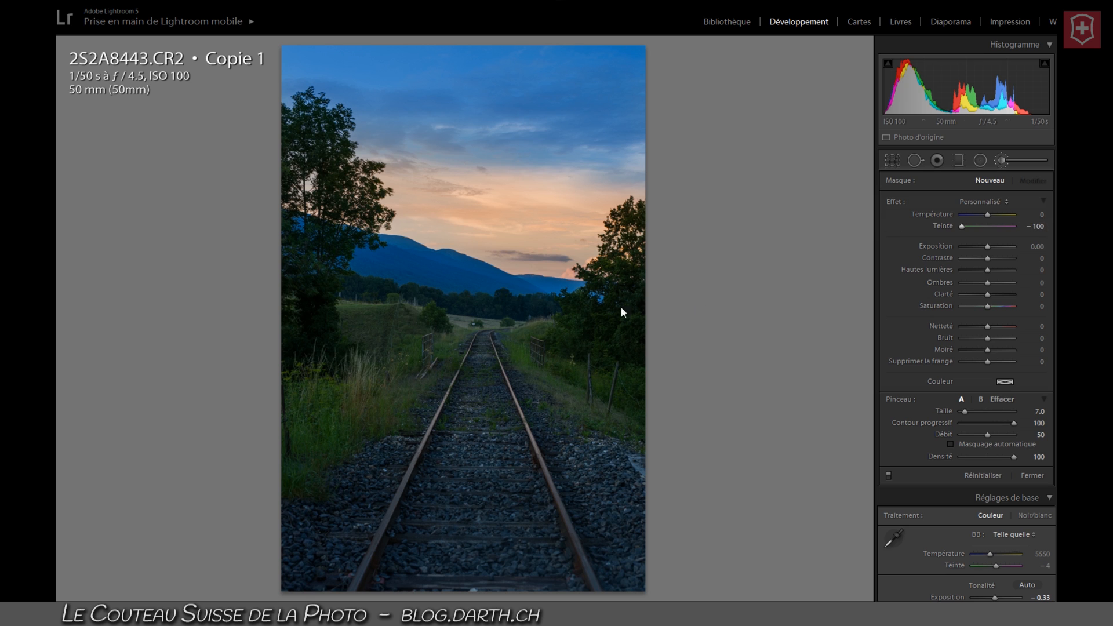
pyautogui.scroll(7, 296, 324)
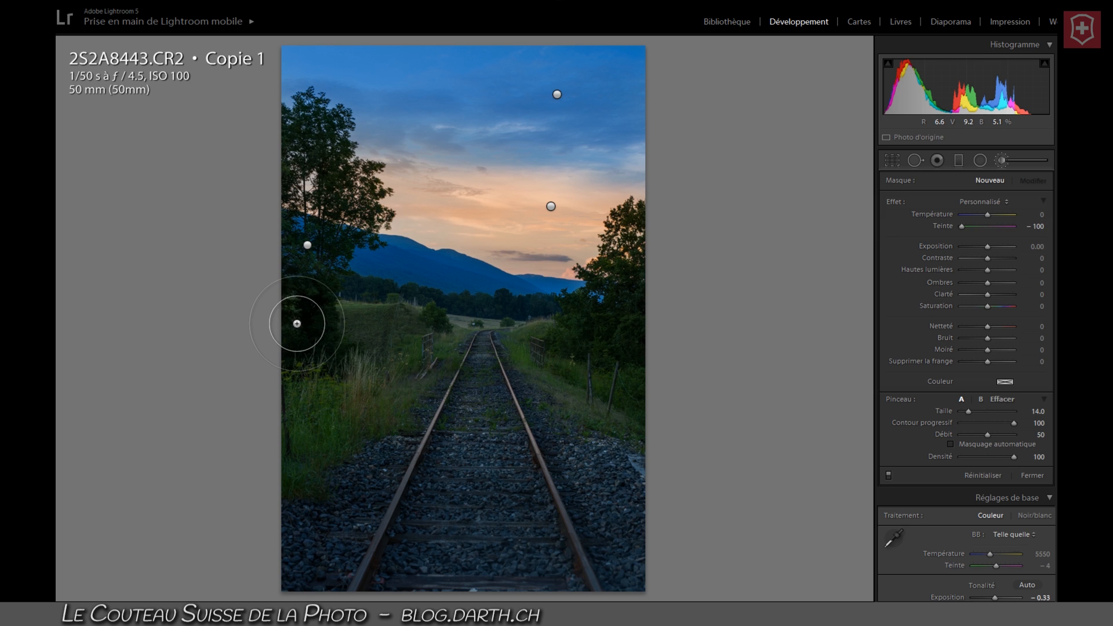
pyautogui.click(309, 156)
pyautogui.moveTo(315, 143)
pyautogui.mouseDown()
pyautogui.moveTo(292, 222)
pyautogui.moveTo(289, 292)
pyautogui.moveTo(322, 401)
pyautogui.moveTo(388, 369)
pyautogui.moveTo(382, 331)
pyautogui.moveTo(320, 329)
pyautogui.moveTo(400, 329)
pyautogui.moveTo(322, 407)
pyautogui.moveTo(300, 462)
pyautogui.moveTo(393, 374)
pyautogui.moveTo(353, 301)
pyautogui.mouseUp()
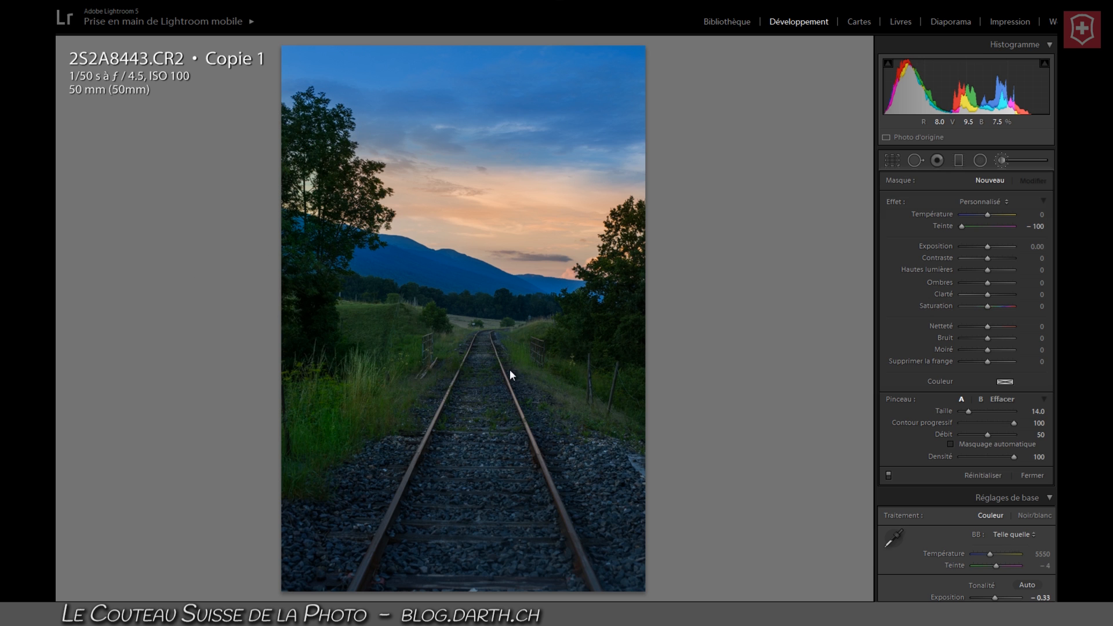
pyautogui.moveTo(640, 321)
pyautogui.mouseDown()
pyautogui.moveTo(631, 255)
pyautogui.moveTo(590, 370)
pyautogui.moveTo(645, 403)
pyautogui.moveTo(587, 395)
pyautogui.moveTo(639, 303)
pyautogui.moveTo(622, 370)
pyautogui.moveTo(578, 353)
pyautogui.mouseUp()
pyautogui.moveTo(396, 331)
pyautogui.mouseDown()
pyautogui.moveTo(382, 350)
pyautogui.moveTo(303, 253)
pyautogui.moveTo(311, 154)
pyautogui.moveTo(308, 428)
pyautogui.moveTo(364, 377)
pyautogui.mouseUp()
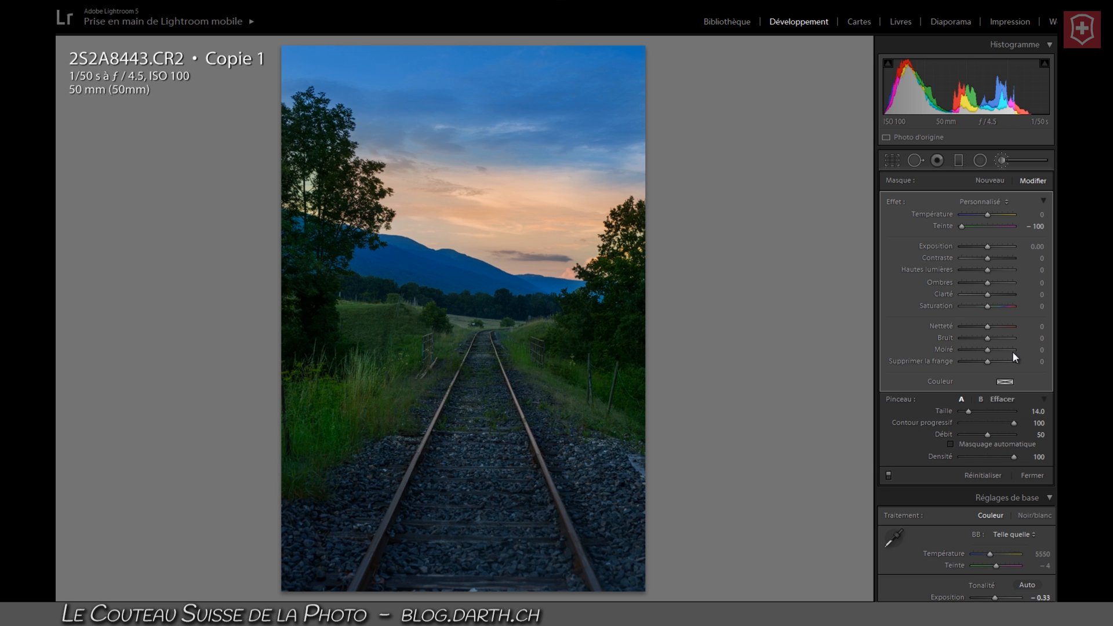
pyautogui.moveTo(965, 228)
pyautogui.mouseDown()
pyautogui.moveTo(989, 228)
pyautogui.moveTo(977, 232)
pyautogui.mouseUp()
pyautogui.hotkey('shift', 's')
pyautogui.hotkey('shift', 's')
pyautogui.hotkey('shift', 's')
pyautogui.hotkey('shift', 's')
# Step: Brush a new brightening adjustment over the grass, gravel and tracks in the foreground with Exposition at 2.19
pyautogui.click(992, 180)
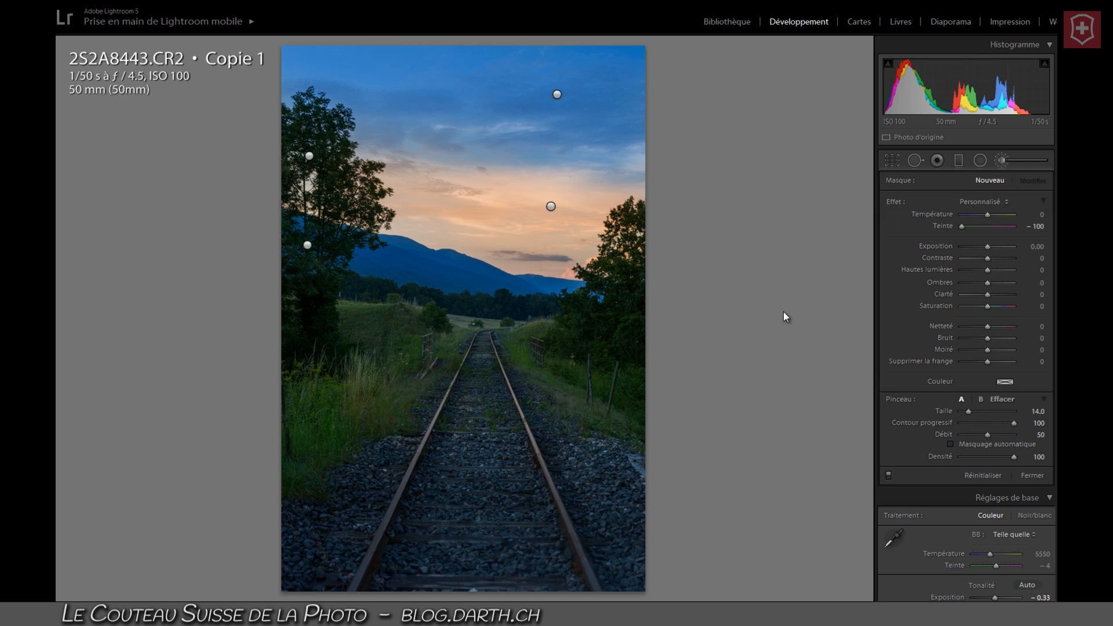
pyautogui.doubleClick(896, 203)
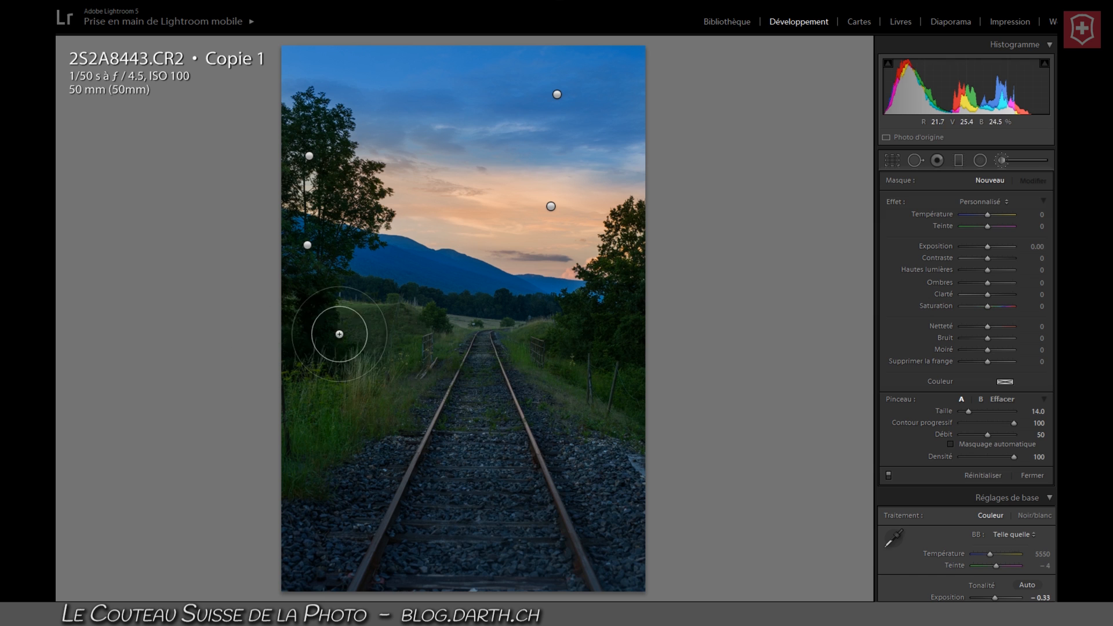
pyautogui.moveTo(988, 246); pyautogui.dragTo(1001, 249)
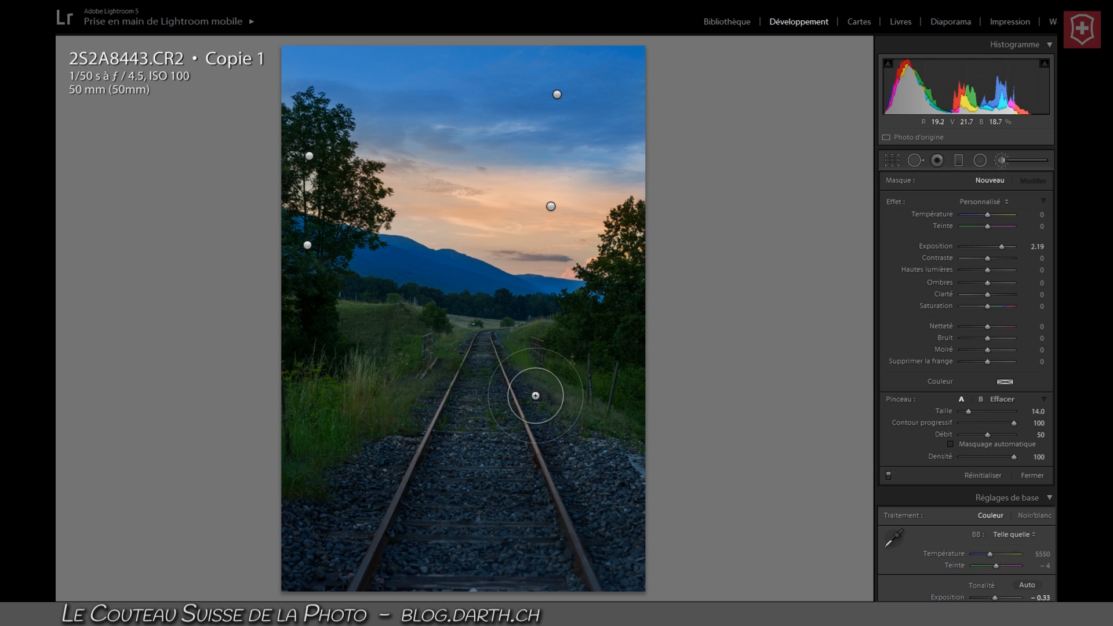
pyautogui.moveTo(428, 351)
pyautogui.mouseDown()
pyautogui.moveTo(351, 353)
pyautogui.moveTo(357, 343)
pyautogui.moveTo(395, 363)
pyautogui.moveTo(342, 362)
pyautogui.mouseUp()
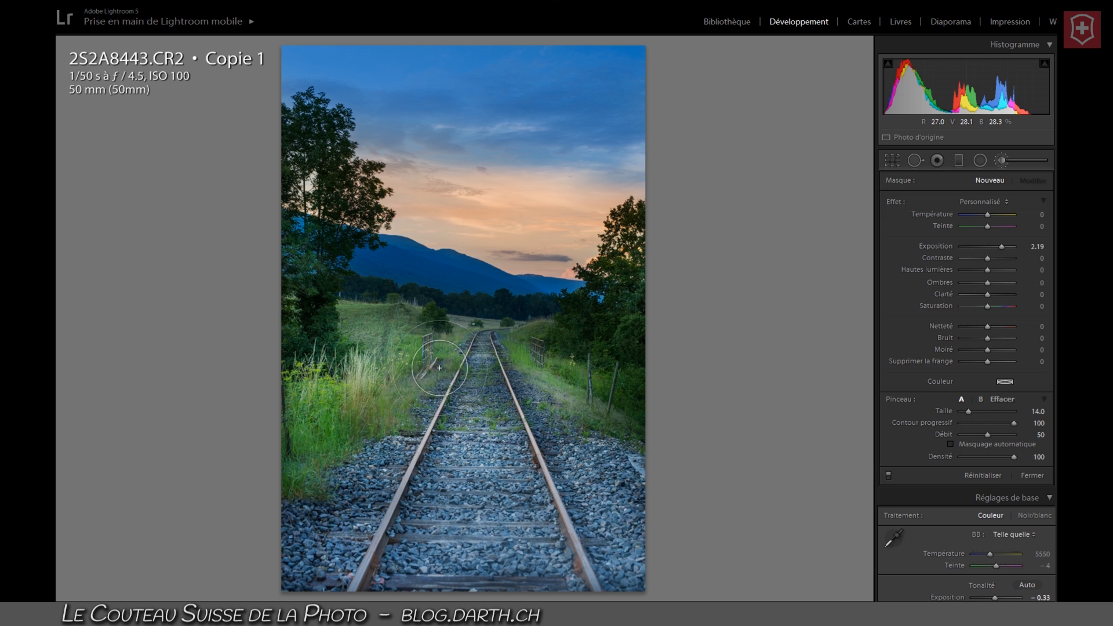
pyautogui.moveTo(584, 443)
pyautogui.mouseDown()
pyautogui.moveTo(541, 379)
pyautogui.moveTo(589, 375)
pyautogui.moveTo(576, 343)
pyautogui.mouseUp()
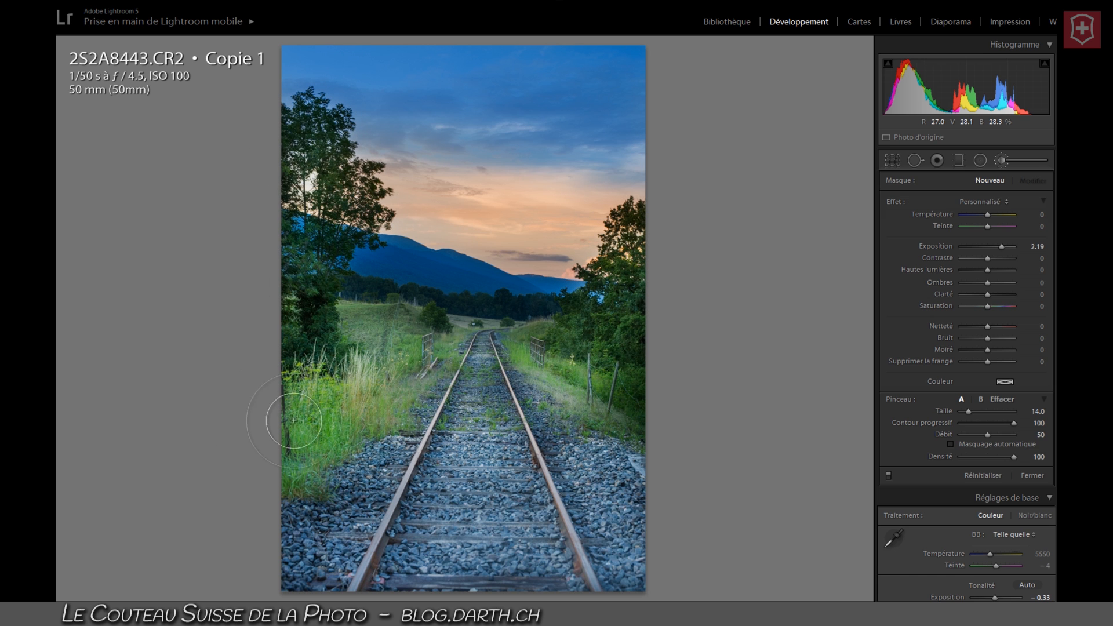
pyautogui.moveTo(264, 593)
pyautogui.mouseDown()
pyautogui.moveTo(502, 582)
pyautogui.moveTo(996, 304)
pyautogui.mouseUp()
# Step: Tune the foreground adjustment to Exposition 1.05, Contraste 14, Hautes lumières −36 and Ombres 10
pyautogui.moveTo(1001, 246); pyautogui.dragTo(991, 245)
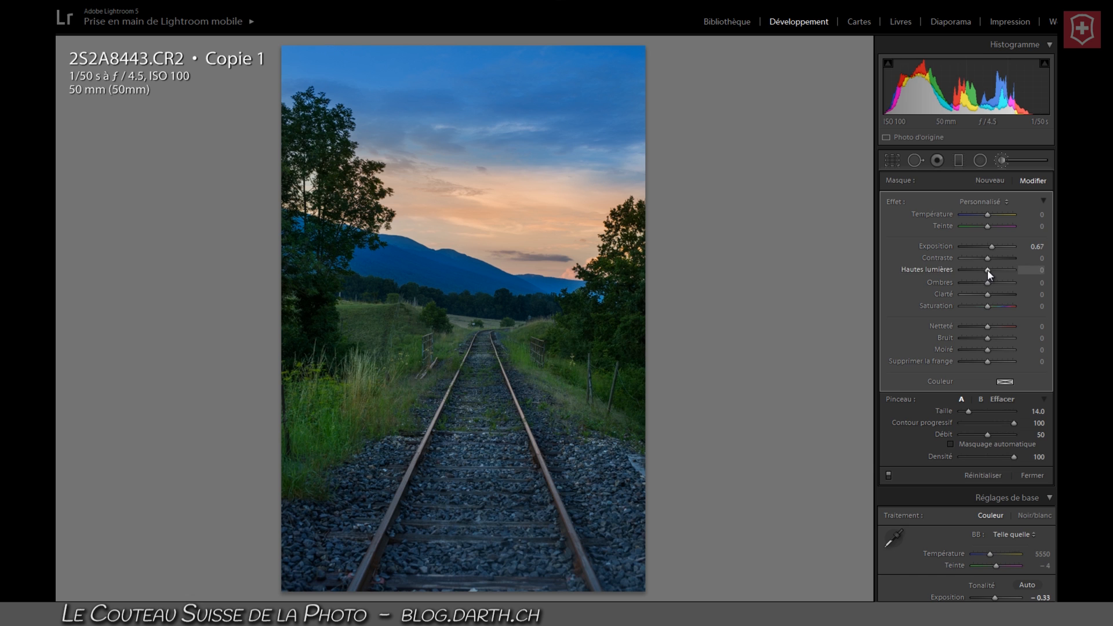
pyautogui.moveTo(988, 257); pyautogui.dragTo(994, 246)
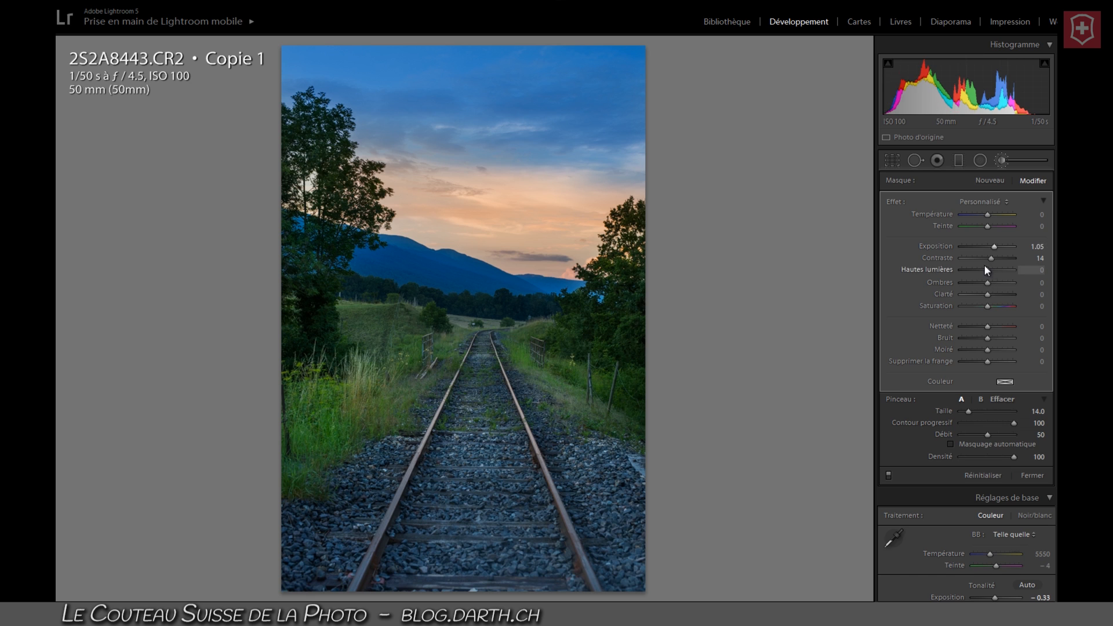
pyautogui.moveTo(987, 269); pyautogui.dragTo(994, 283)
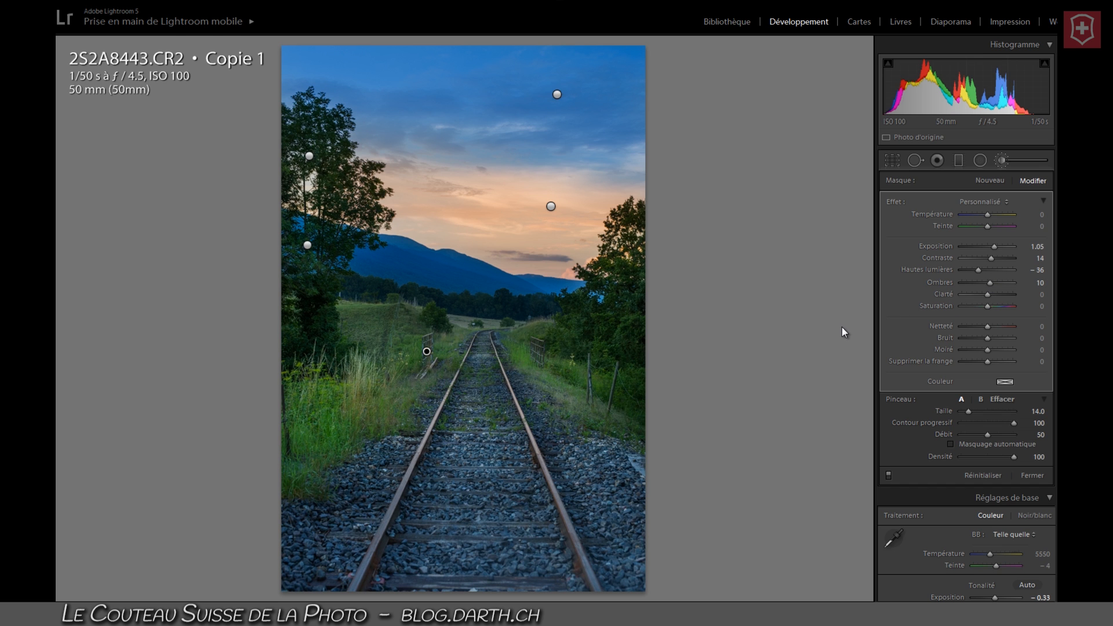
pyautogui.hotkey('shift', 's')
pyautogui.hotkey('shift', 's')
pyautogui.hotkey('shift', 's')
pyautogui.hotkey('shift', 's')
pyautogui.hotkey('shift', 's')
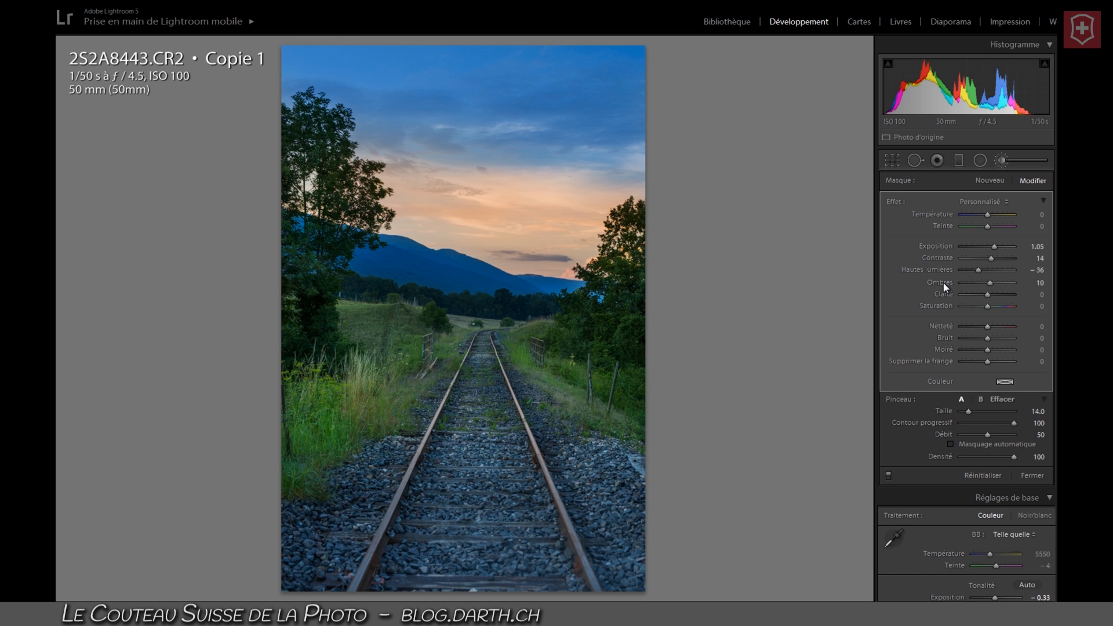
# Step: Reselect the warm lower-sky adjustment and reduce its Température to 48
pyautogui.moveTo(551, 207)
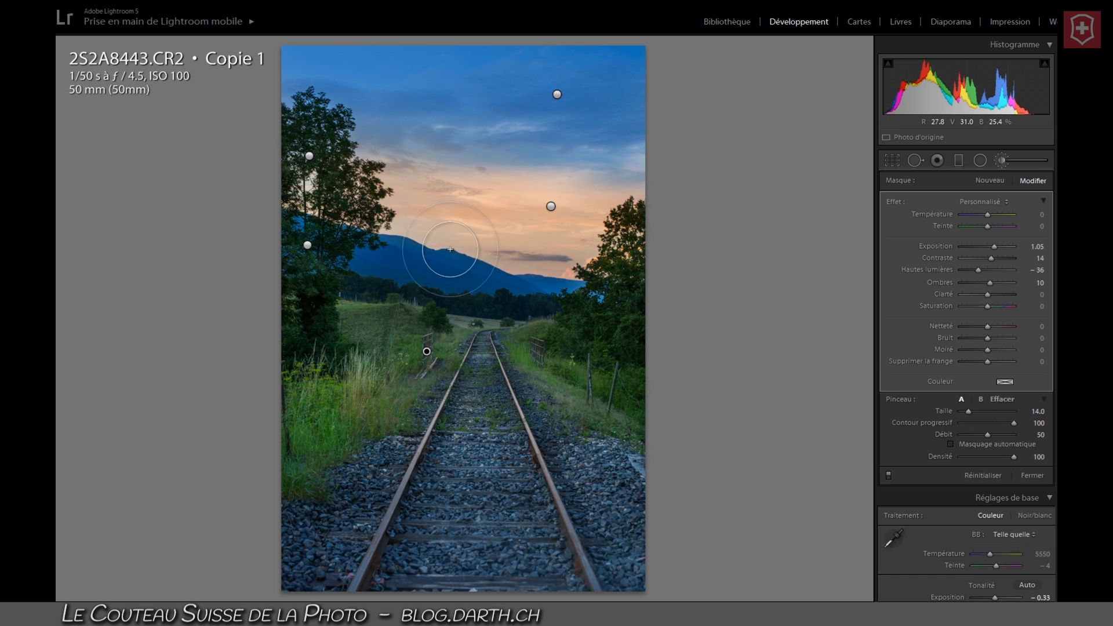
pyautogui.click(550, 208)
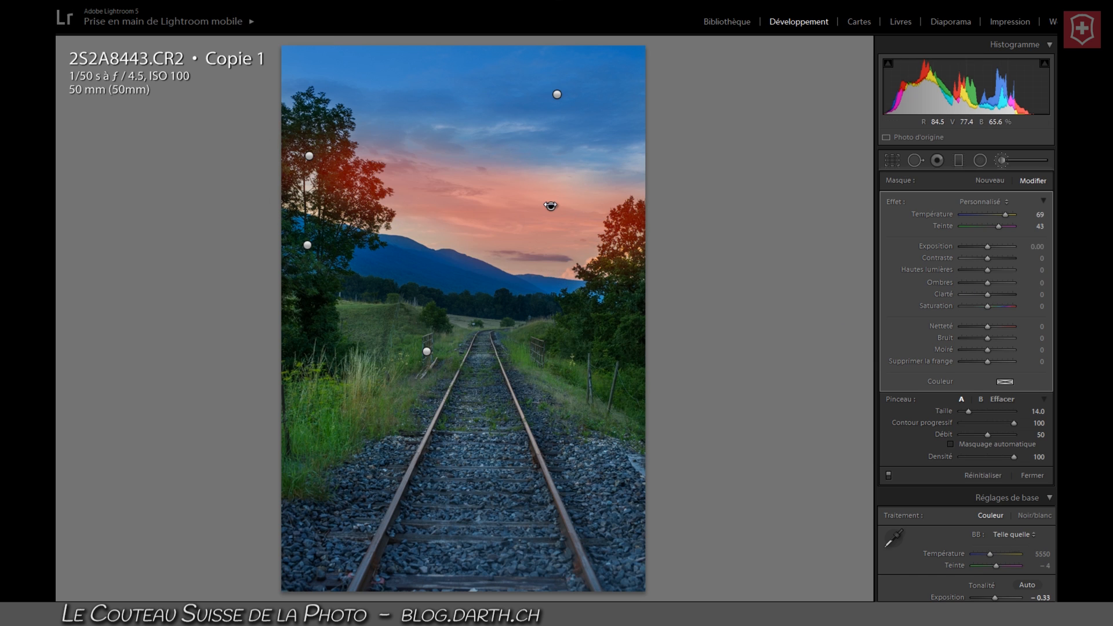
pyautogui.click(1004, 215)
pyautogui.moveTo(1003, 215)
pyautogui.mouseDown()
pyautogui.moveTo(978, 216)
pyautogui.moveTo(997, 219)
pyautogui.mouseUp()
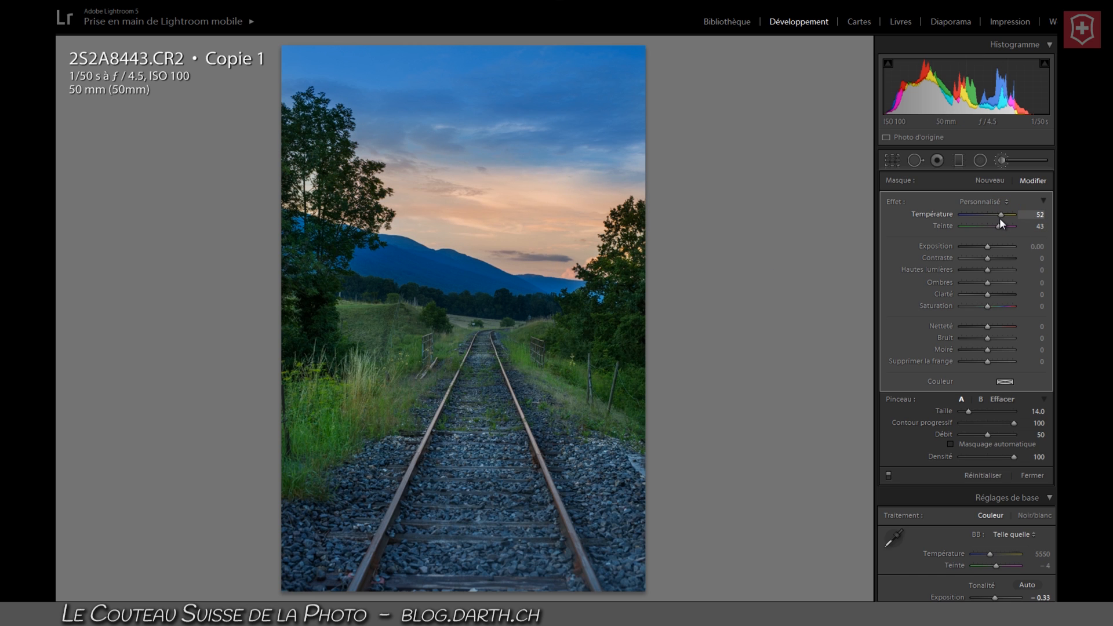
pyautogui.moveTo(1007, 218); pyautogui.dragTo(999, 218)
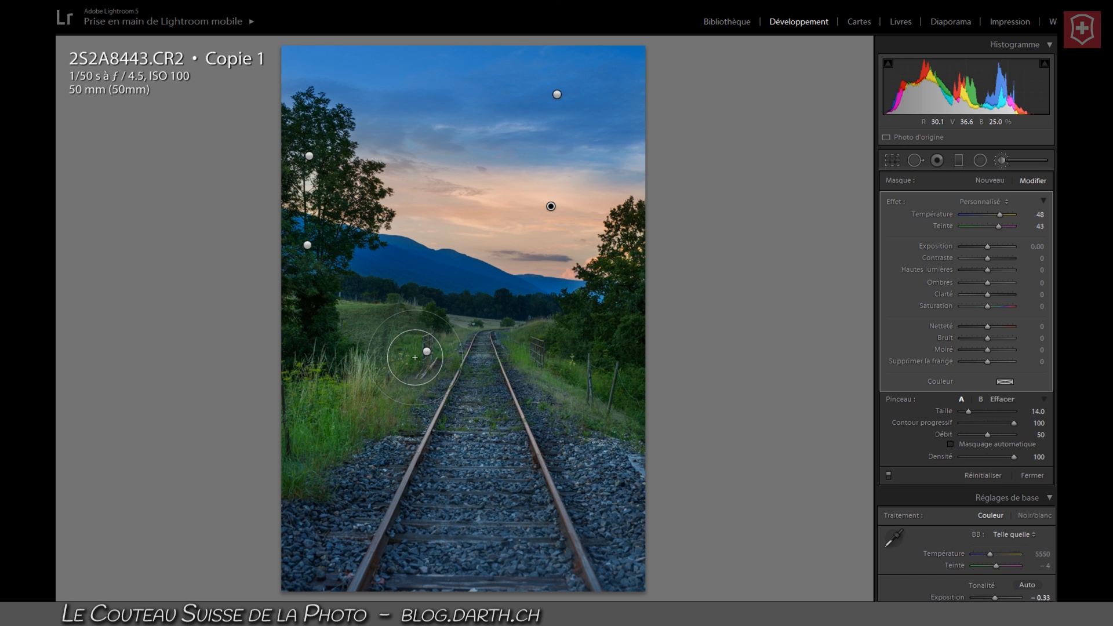
# Step: Review the foreground, mountain and tree adjustments, and lower the foreground adjustment's Exposition to 0.67
pyautogui.click(426, 354)
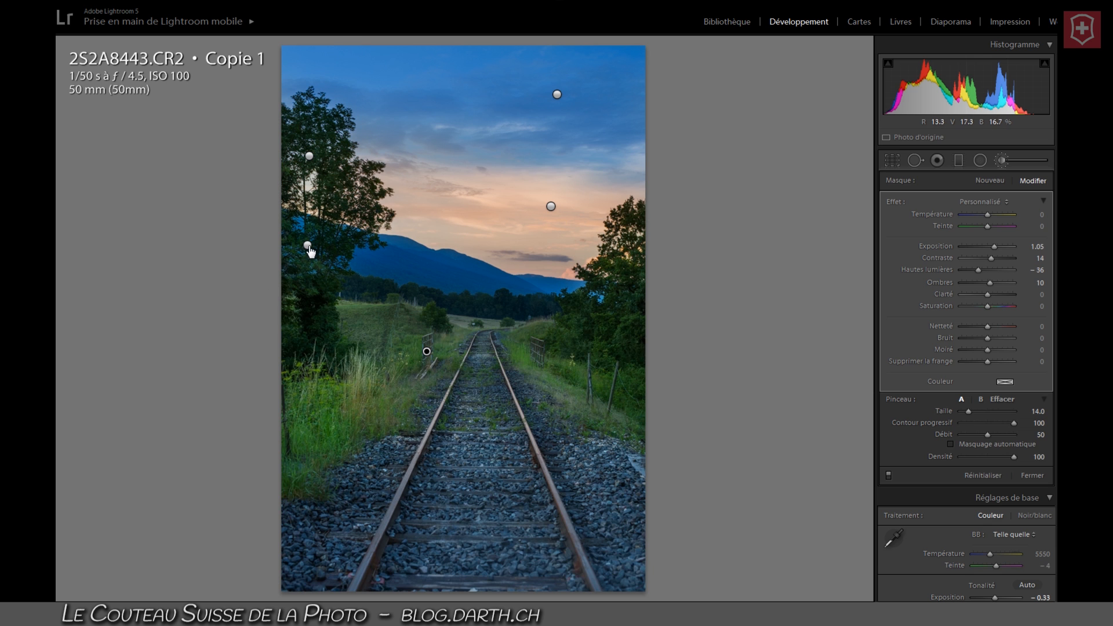
pyautogui.click(308, 246)
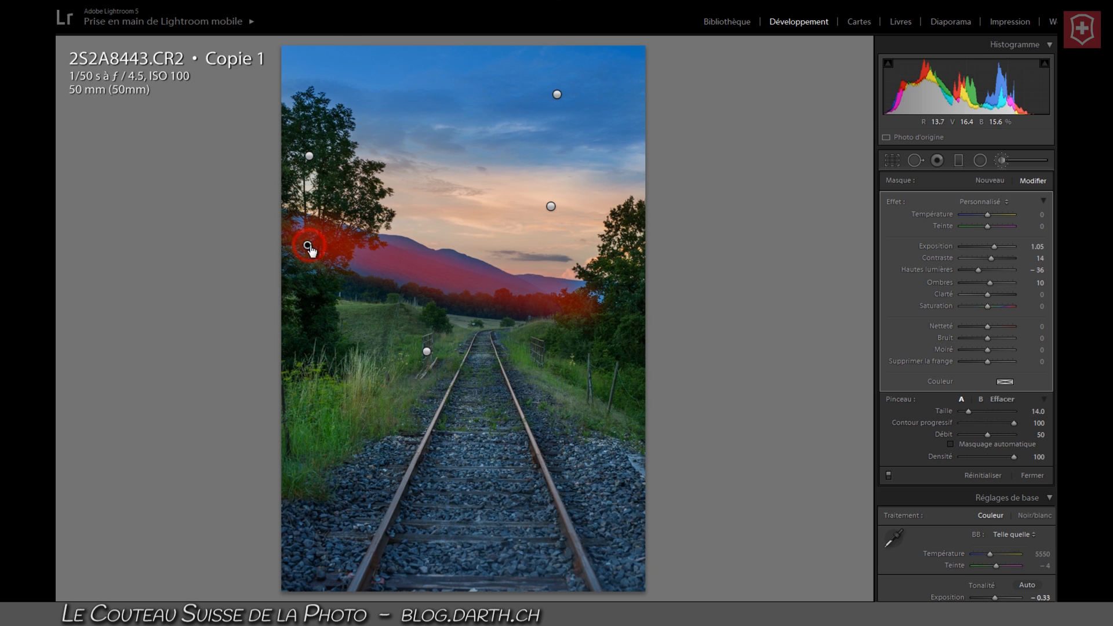
pyautogui.click(309, 156)
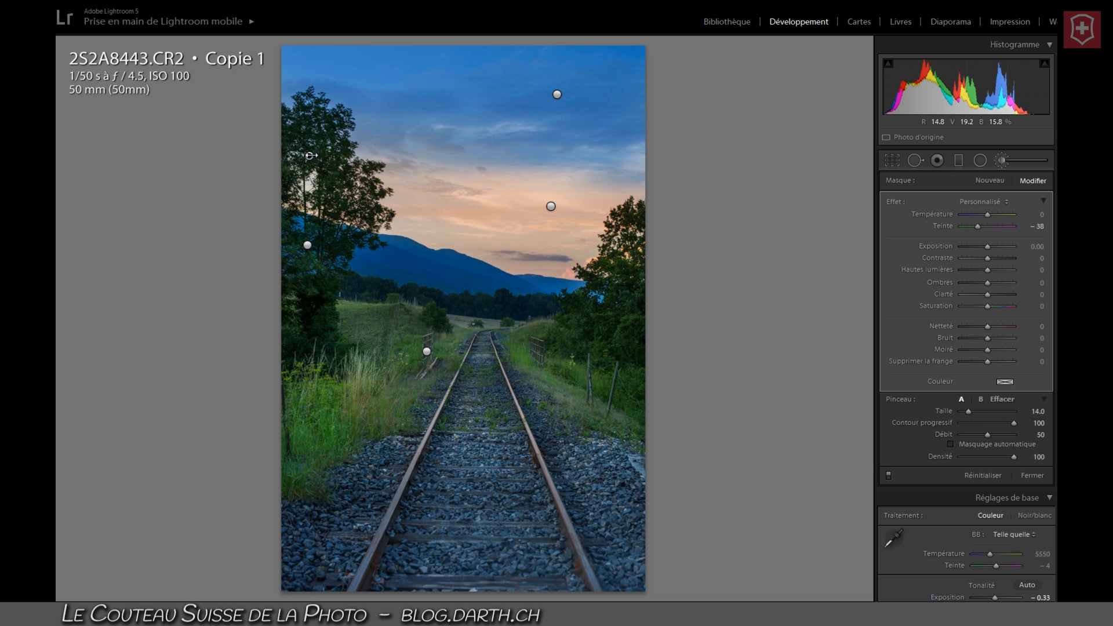
pyautogui.moveTo(309, 156)
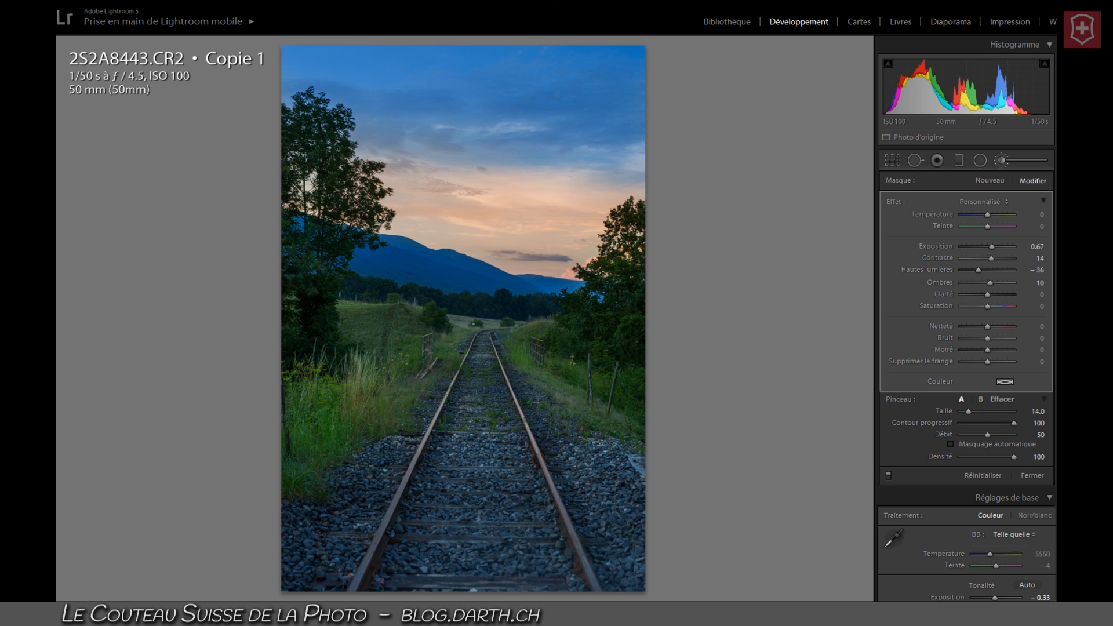
pyautogui.hotkey('shift', 's')
# Step: Set up a new brush adjustment with automatic masking, Température and Teinte at 100, and a Taille of 3.0
pyautogui.click(992, 181)
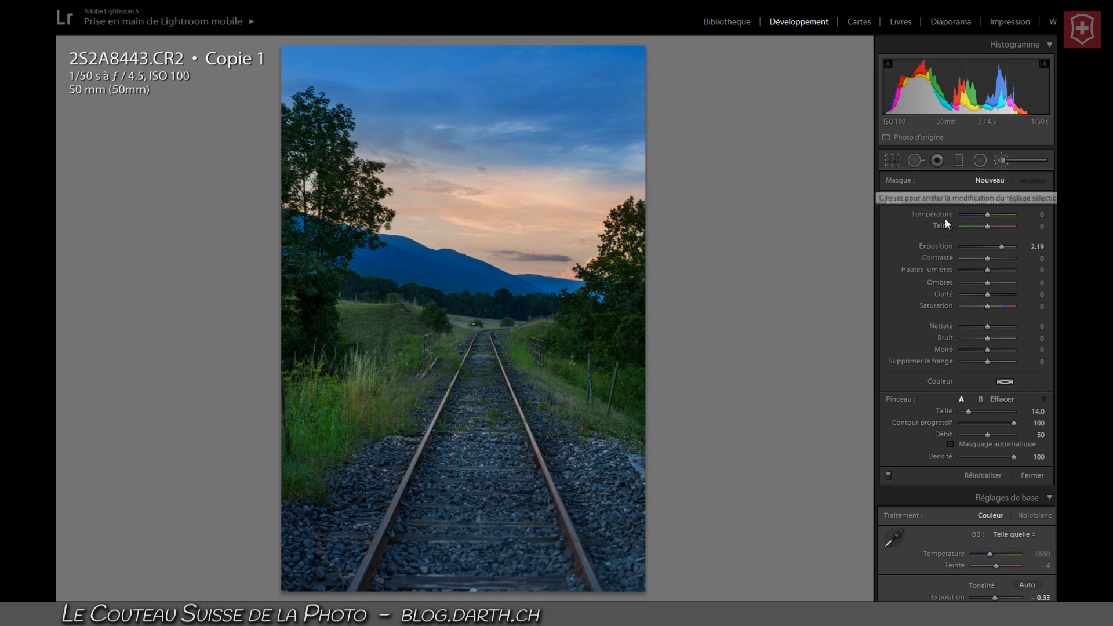
pyautogui.click(951, 444)
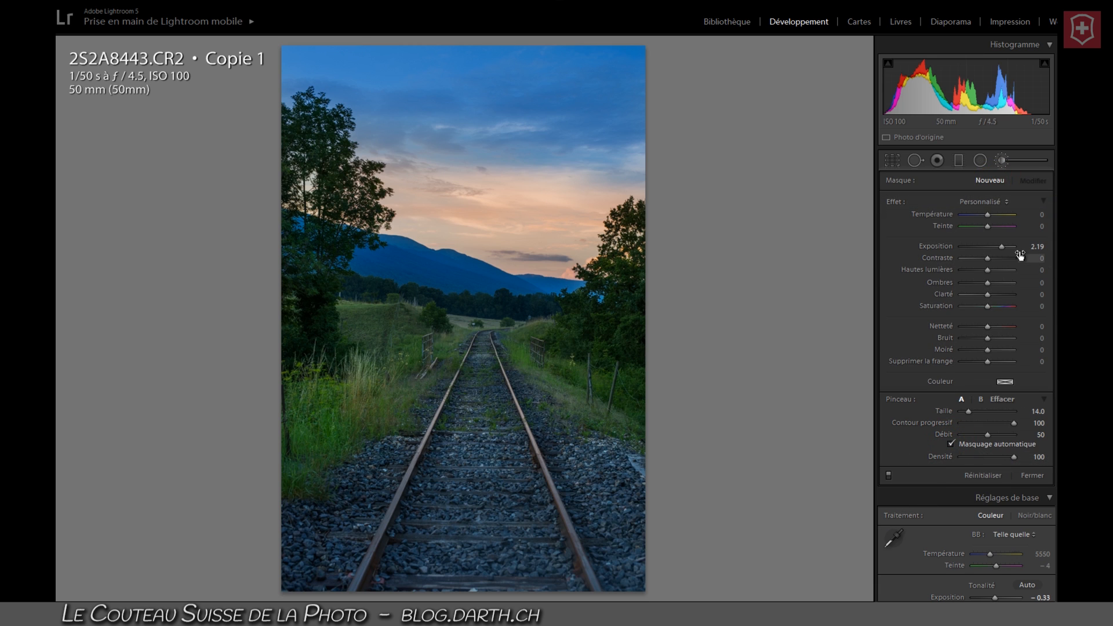
pyautogui.doubleClick(897, 200)
pyautogui.moveTo(986, 226); pyautogui.dragTo(1028, 227)
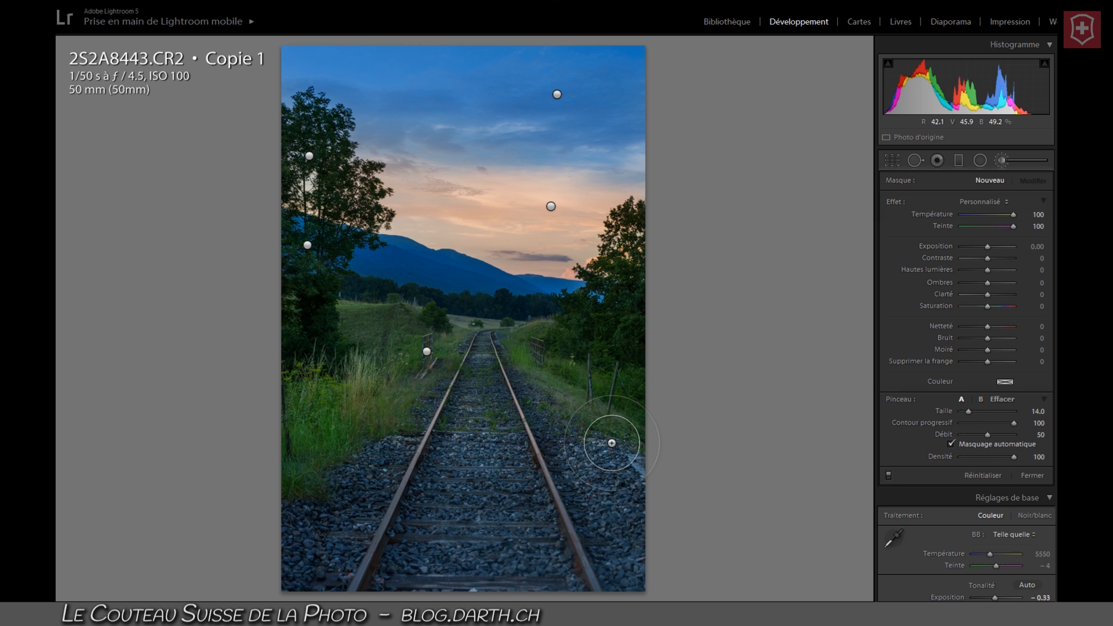
pyautogui.scroll(-11, 597, 336)
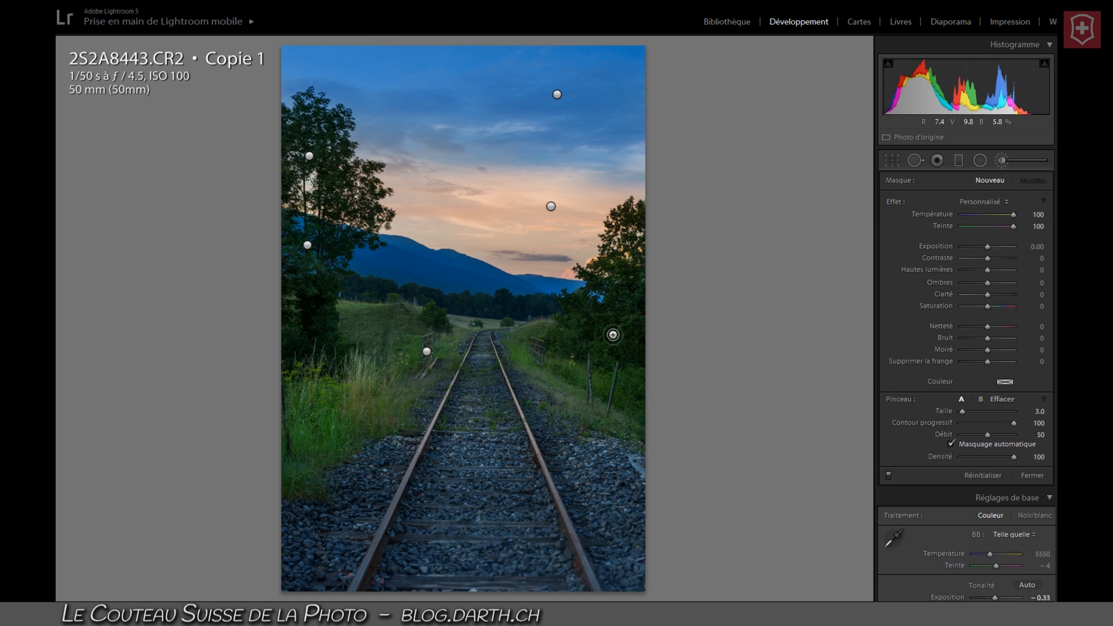
# Step: Brush the warm adjustment along both rails, with the mask overlay shown to check the coverage
pyautogui.moveTo(364, 575)
pyautogui.mouseDown()
pyautogui.moveTo(447, 406)
pyautogui.moveTo(348, 599)
pyautogui.moveTo(456, 399)
pyautogui.moveTo(457, 375)
pyautogui.moveTo(354, 592)
pyautogui.mouseUp()
pyautogui.press('o')
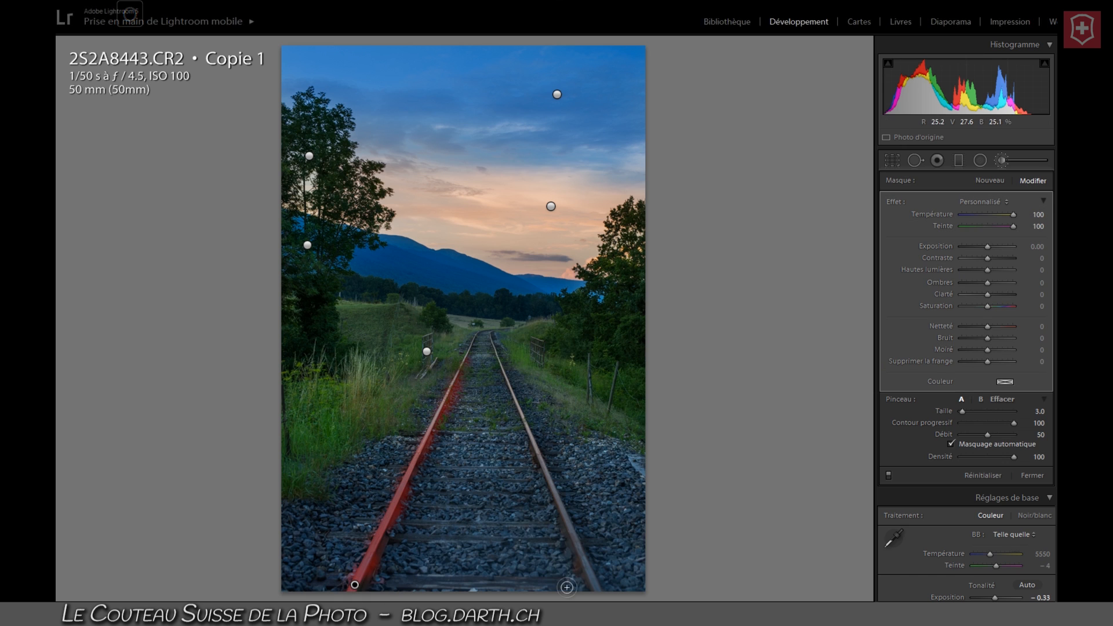
pyautogui.moveTo(592, 588)
pyautogui.mouseDown()
pyautogui.moveTo(500, 361)
pyautogui.moveTo(534, 467)
pyautogui.moveTo(528, 439)
pyautogui.moveTo(590, 571)
pyautogui.moveTo(546, 530)
pyautogui.mouseUp()
pyautogui.moveTo(500, 364)
pyautogui.mouseDown()
pyautogui.moveTo(560, 514)
pyautogui.moveTo(537, 439)
pyautogui.moveTo(578, 555)
pyautogui.moveTo(567, 557)
pyautogui.mouseUp()
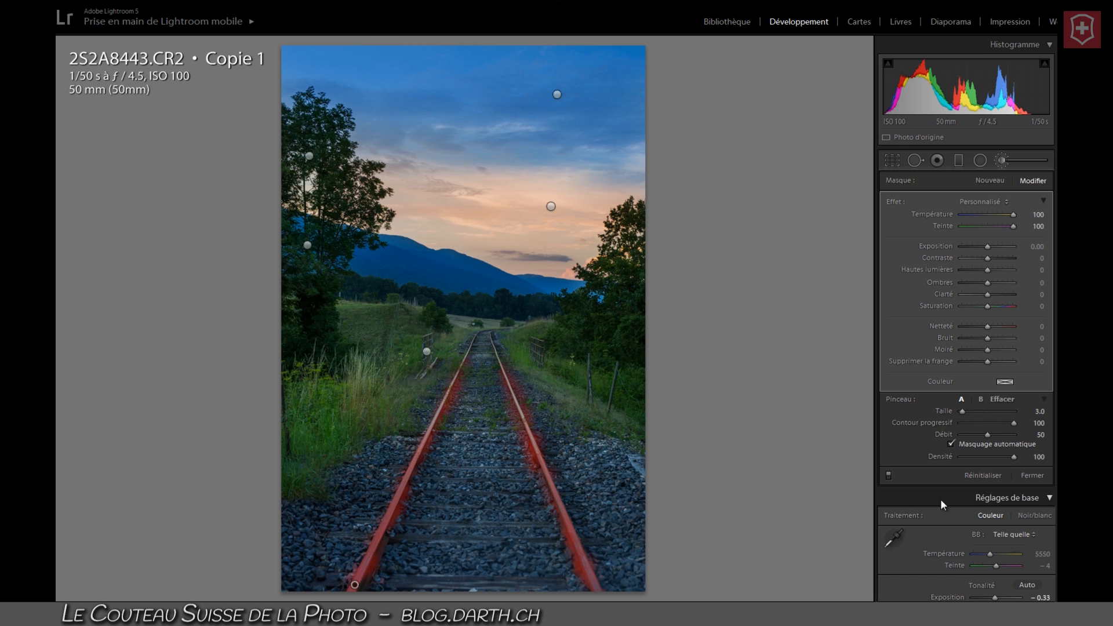
# Step: Erase the mask overspill on the gravel beside both rails using the Effacer brush at Taille 3.0
pyautogui.click(1005, 400)
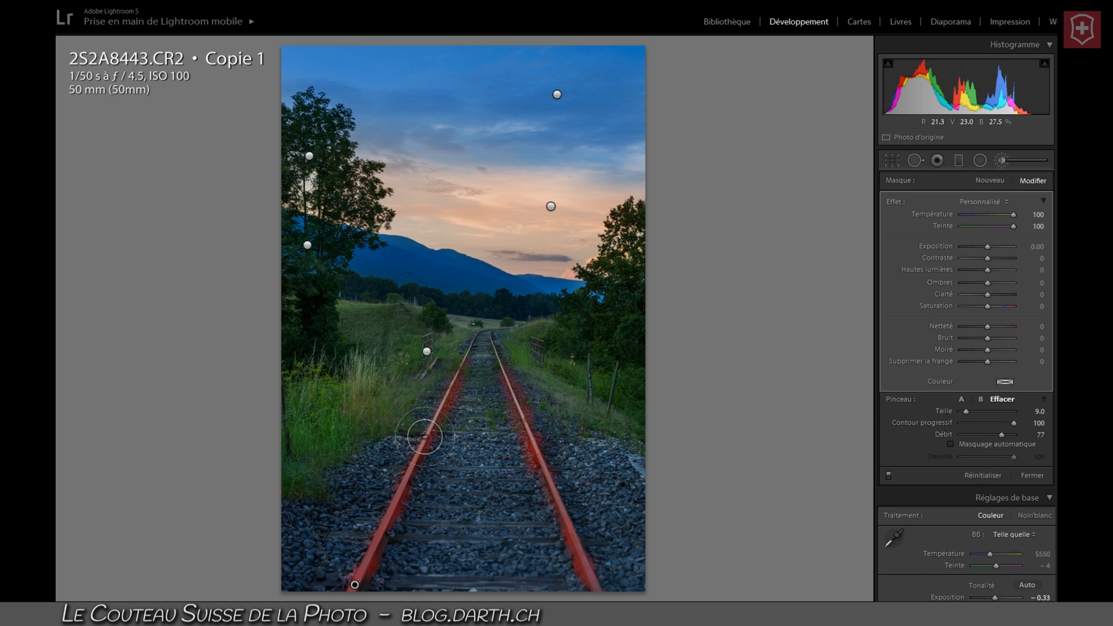
pyautogui.scroll(-3, 425, 436)
pyautogui.click(334, 574)
pyautogui.moveTo(336, 575); pyautogui.dragTo(350, 569)
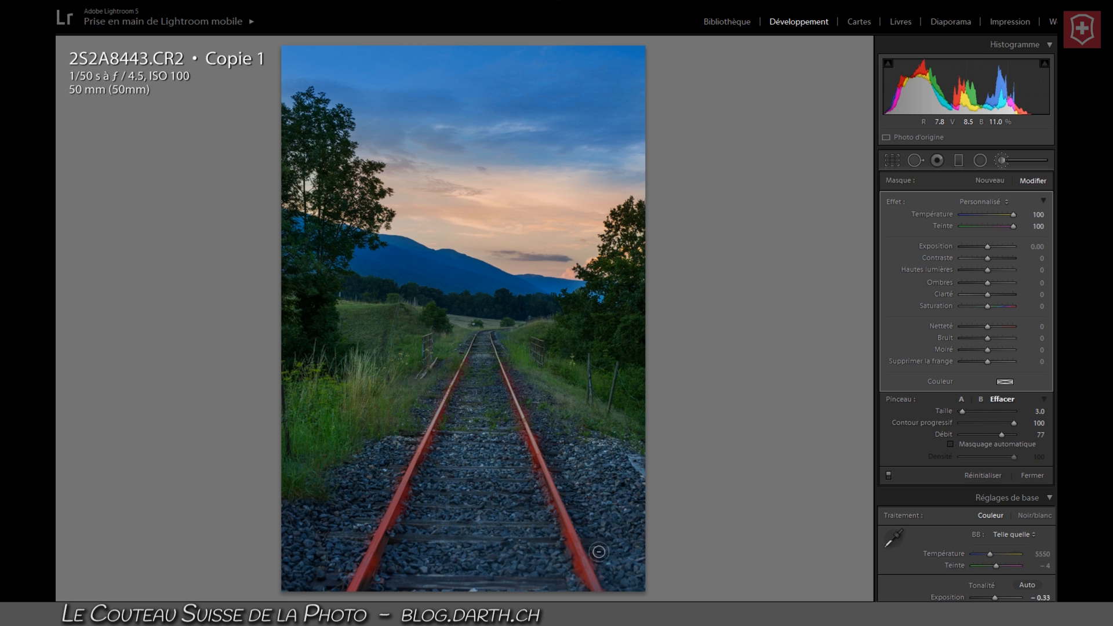
pyautogui.moveTo(468, 379); pyautogui.dragTo(471, 365)
pyautogui.moveTo(397, 440); pyautogui.dragTo(388, 461)
# Step: Hide the rail mask overlay, reduce the rail adjustment to Température 74 and Teinte 62, and compare the photo with its original state
pyautogui.click(961, 399)
pyautogui.click(950, 444)
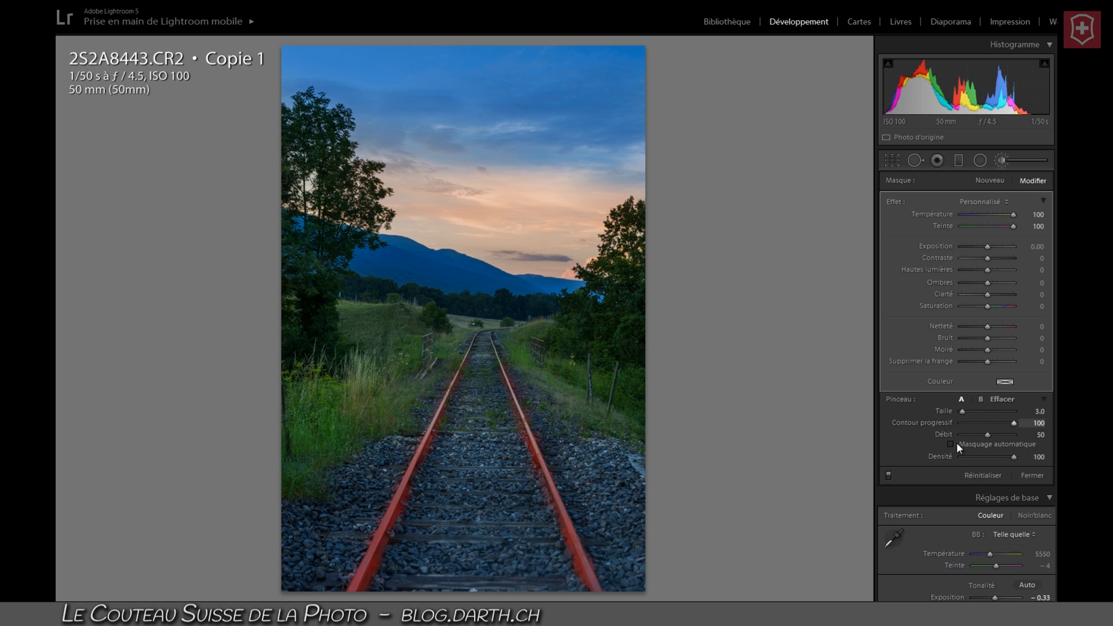
pyautogui.press('o')
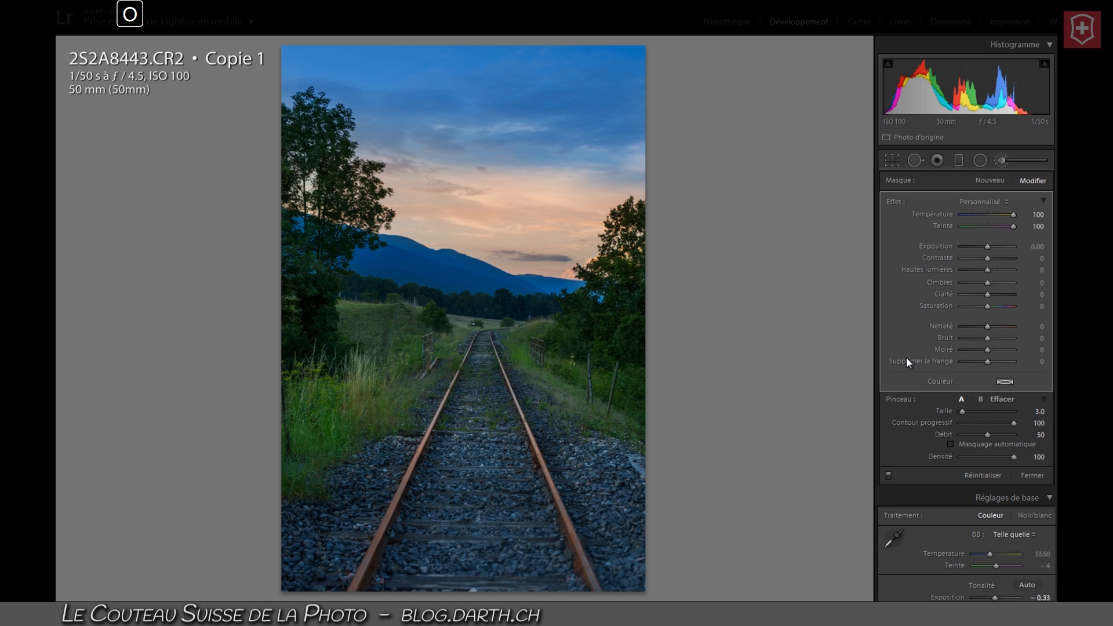
pyautogui.hotkey('shift', 's')
pyautogui.press('\\')
pyautogui.press('\\')
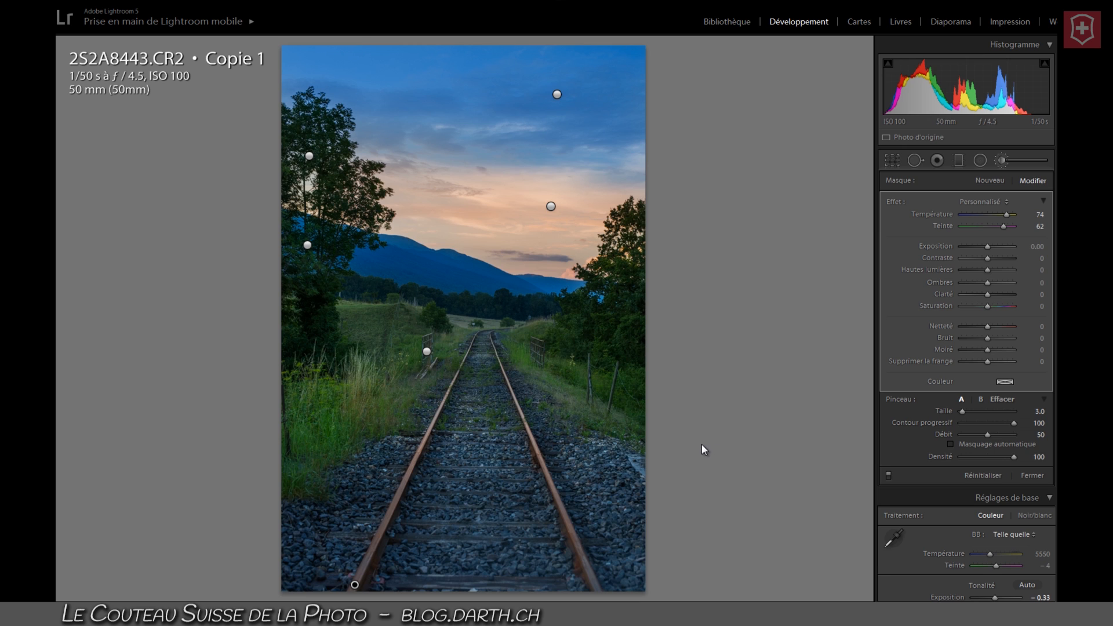
pyautogui.press('h')
# Step: Add a radial filter with inverted mask and Température and Teinte at 100, fitting its ellipse over the sky, mountains and upper tracks
pyautogui.click(981, 162)
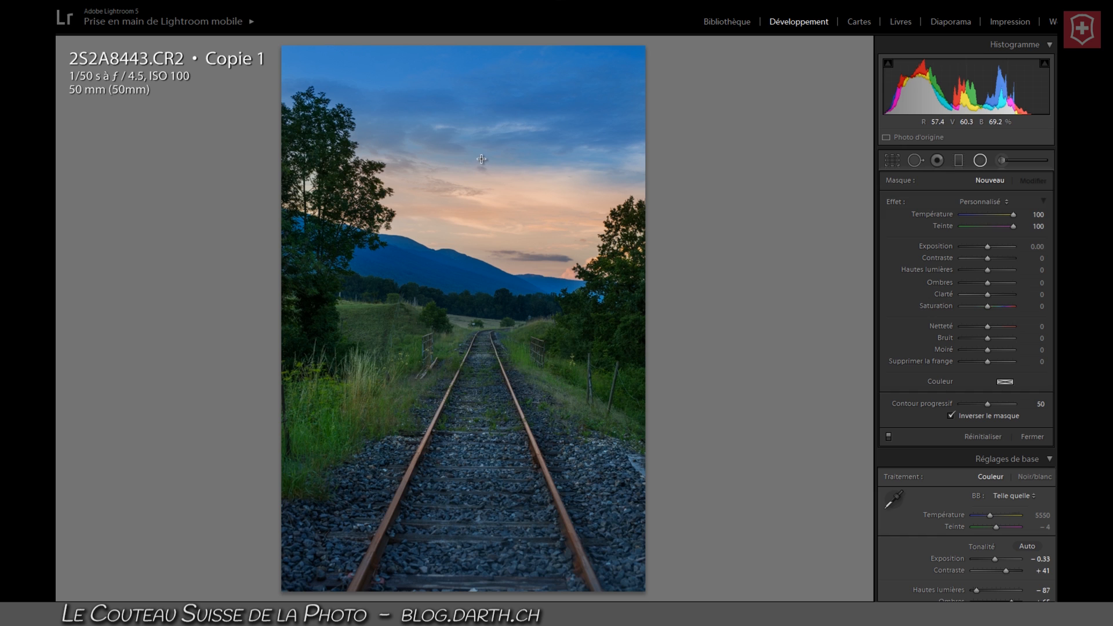
pyautogui.moveTo(572, 309); pyautogui.dragTo(699, 365)
pyautogui.moveTo(502, 168); pyautogui.dragTo(506, 305)
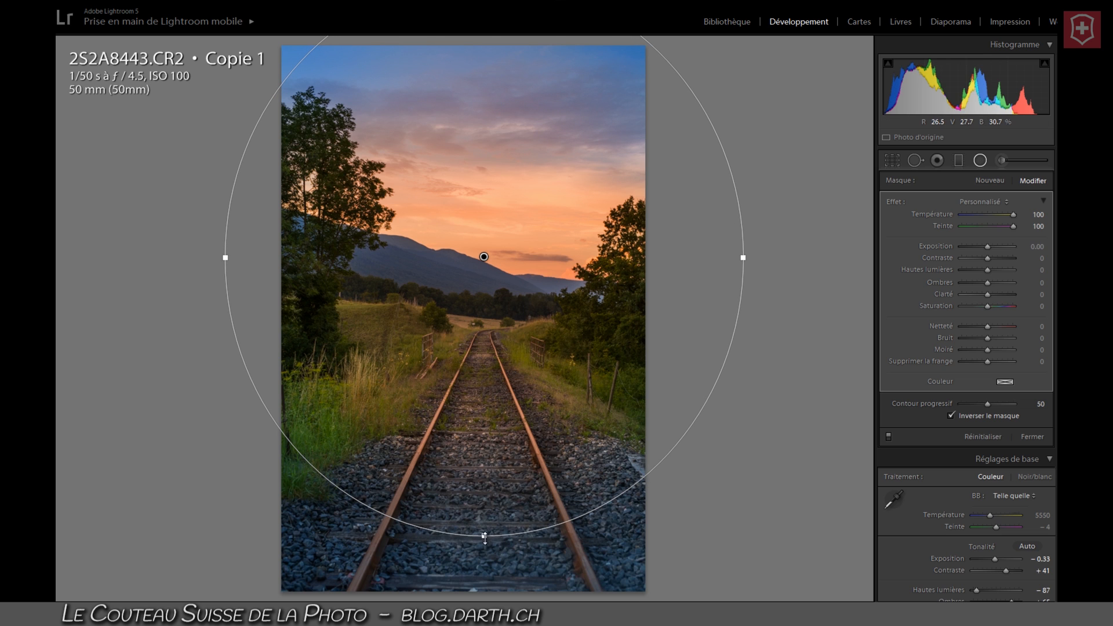
pyautogui.moveTo(480, 537); pyautogui.dragTo(477, 493)
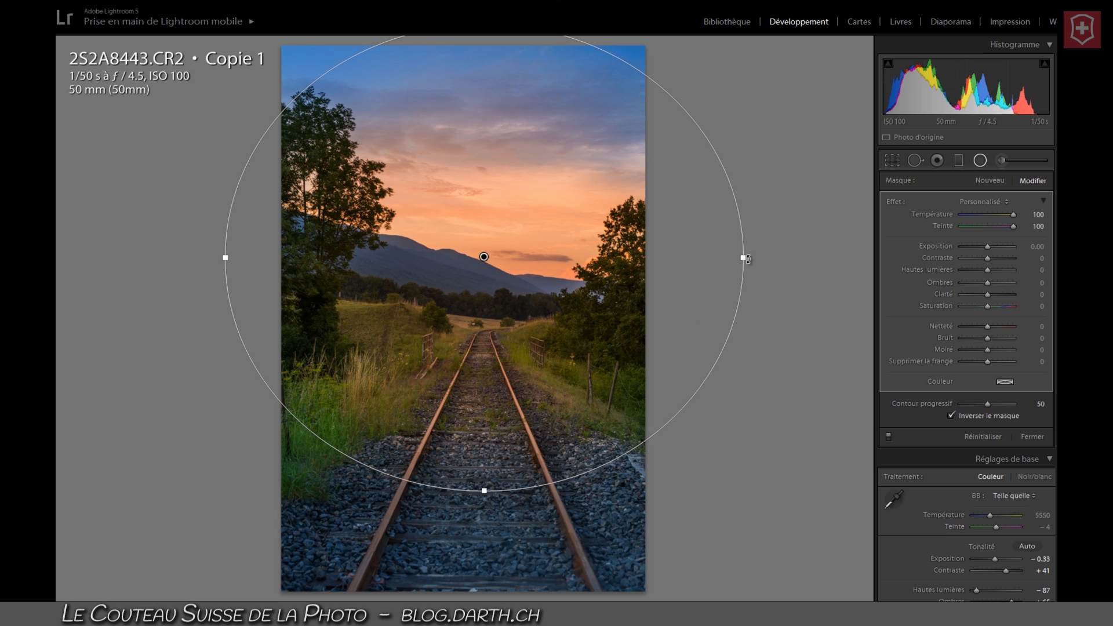
pyautogui.moveTo(745, 257); pyautogui.dragTo(712, 257)
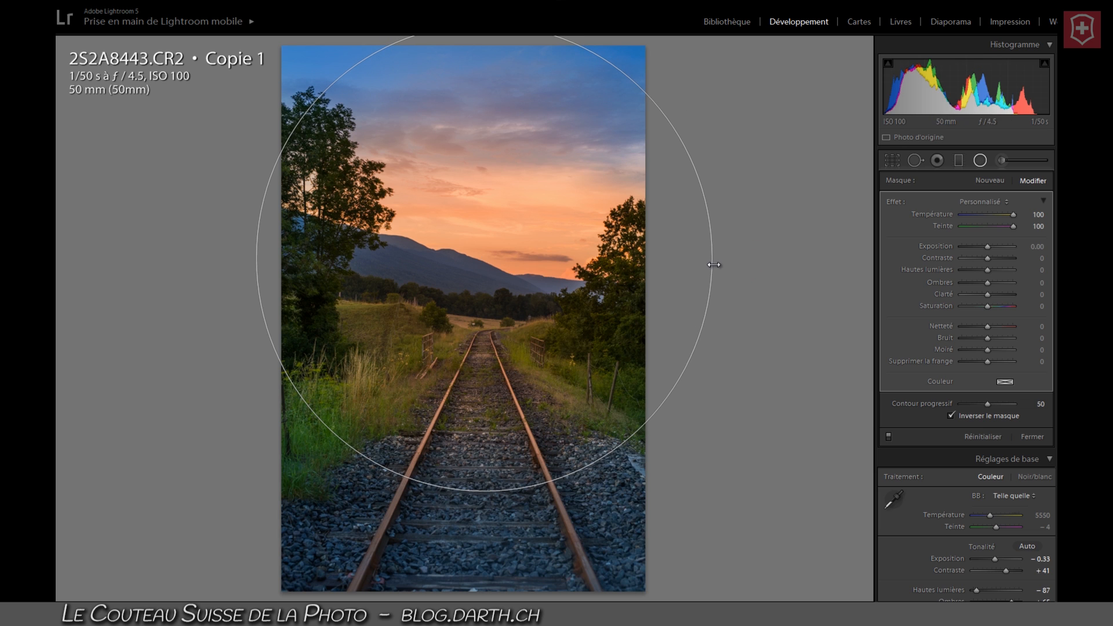
pyautogui.moveTo(483, 285); pyautogui.dragTo(475, 262)
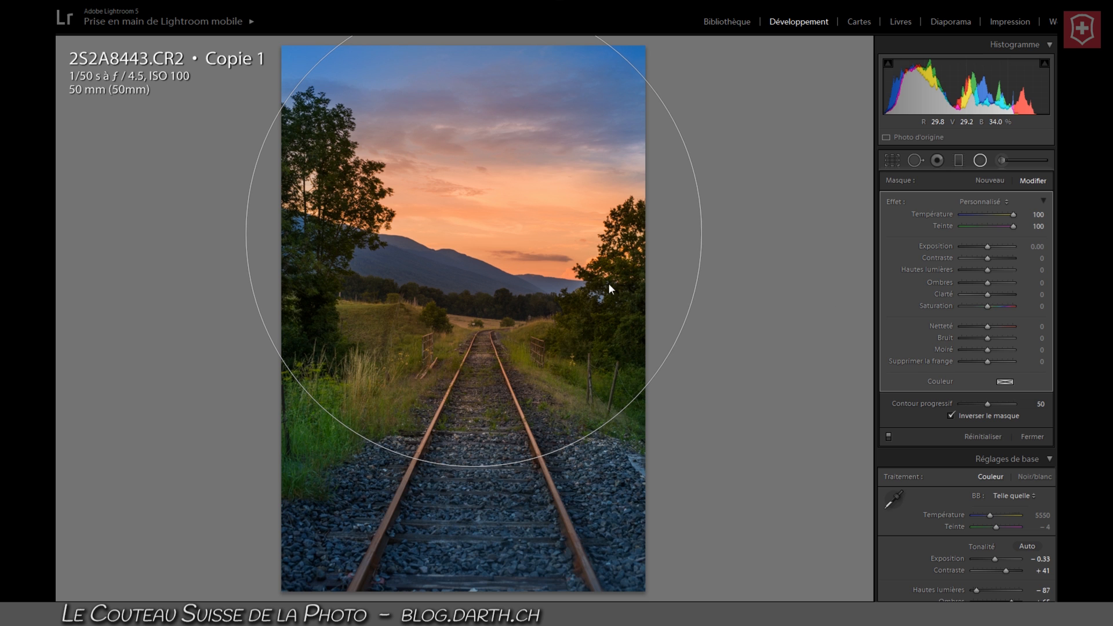
# Step: Set the radial filter to Exposition 0.29, Température 71 and Teinte 67, and make its ellipse narrower and extend it farther down the tracks
pyautogui.moveTo(987, 244)
pyautogui.mouseDown()
pyautogui.moveTo(998, 242)
pyautogui.moveTo(989, 253)
pyautogui.mouseUp()
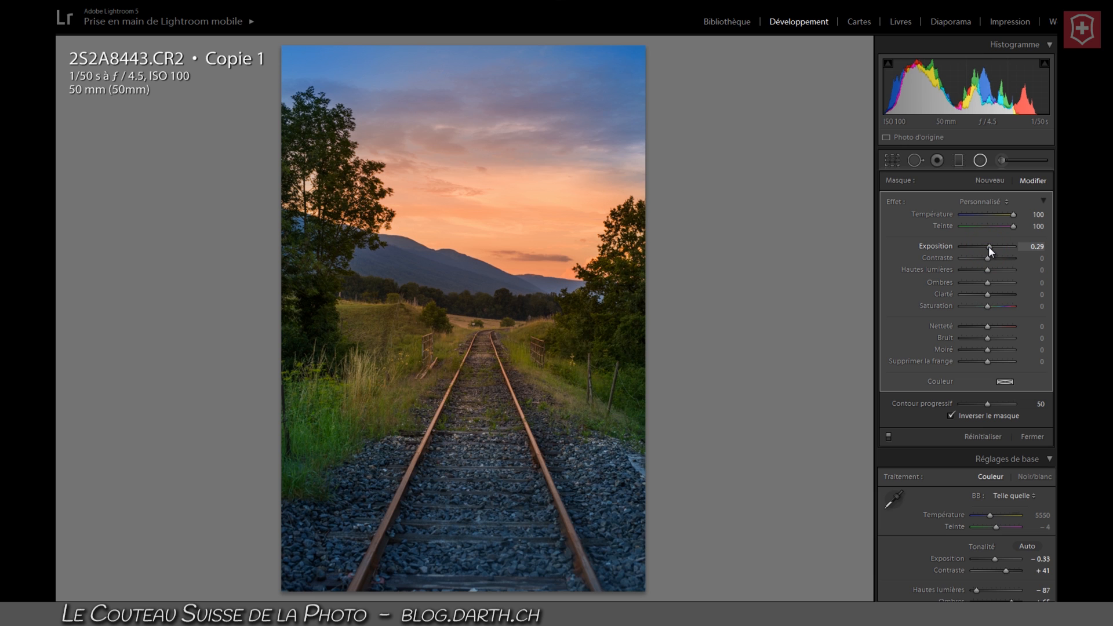
pyautogui.moveTo(1005, 228); pyautogui.dragTo(1006, 218)
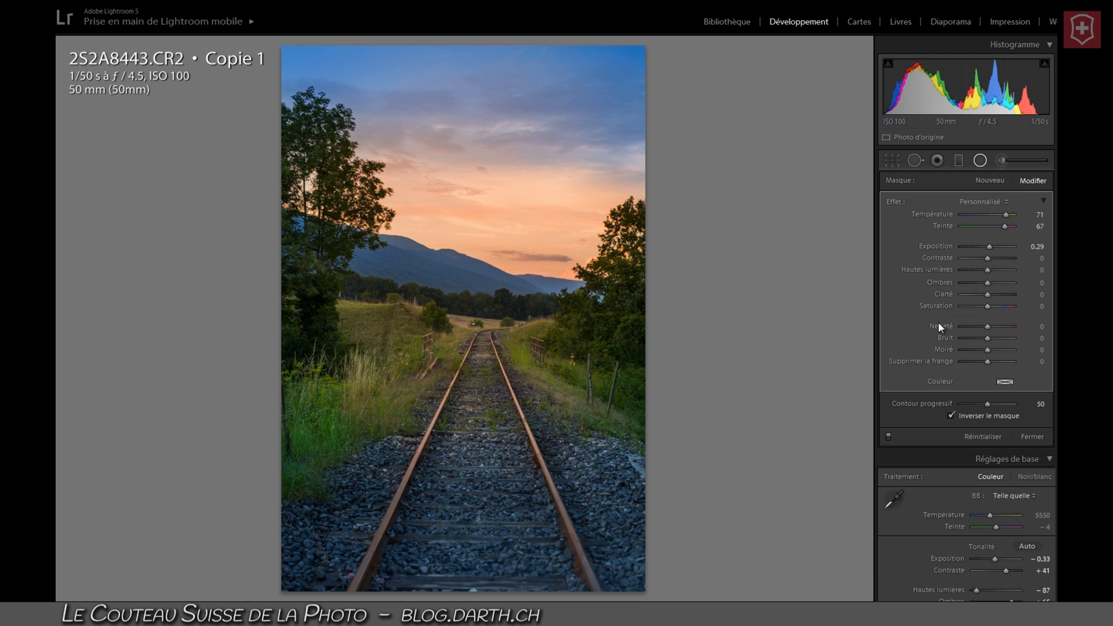
pyautogui.moveTo(472, 464); pyautogui.dragTo(470, 525)
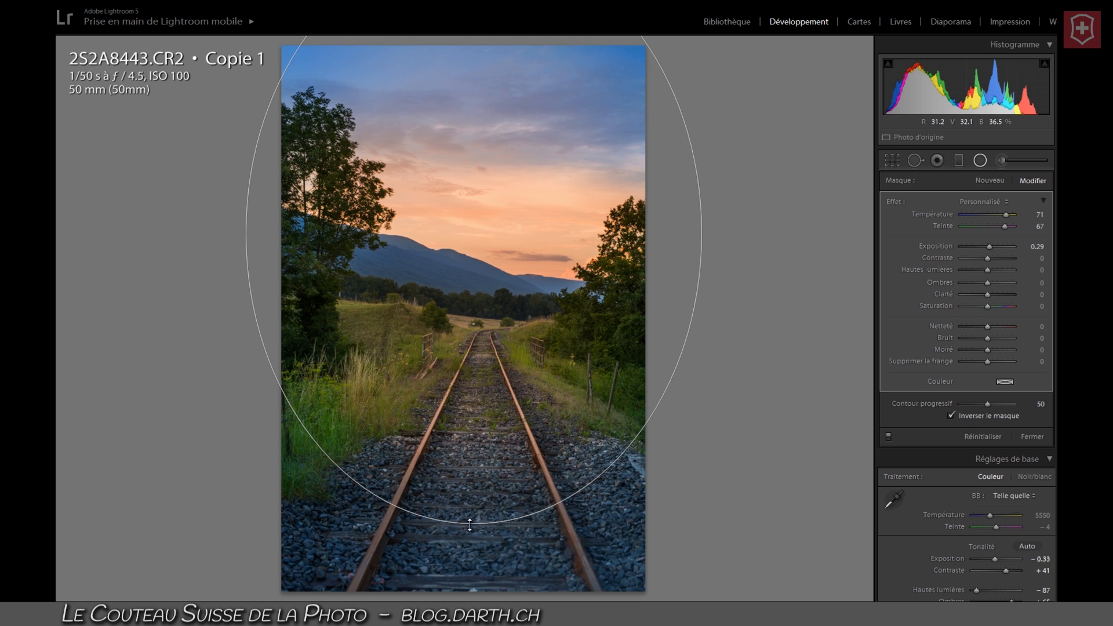
pyautogui.moveTo(246, 233); pyautogui.dragTo(269, 240)
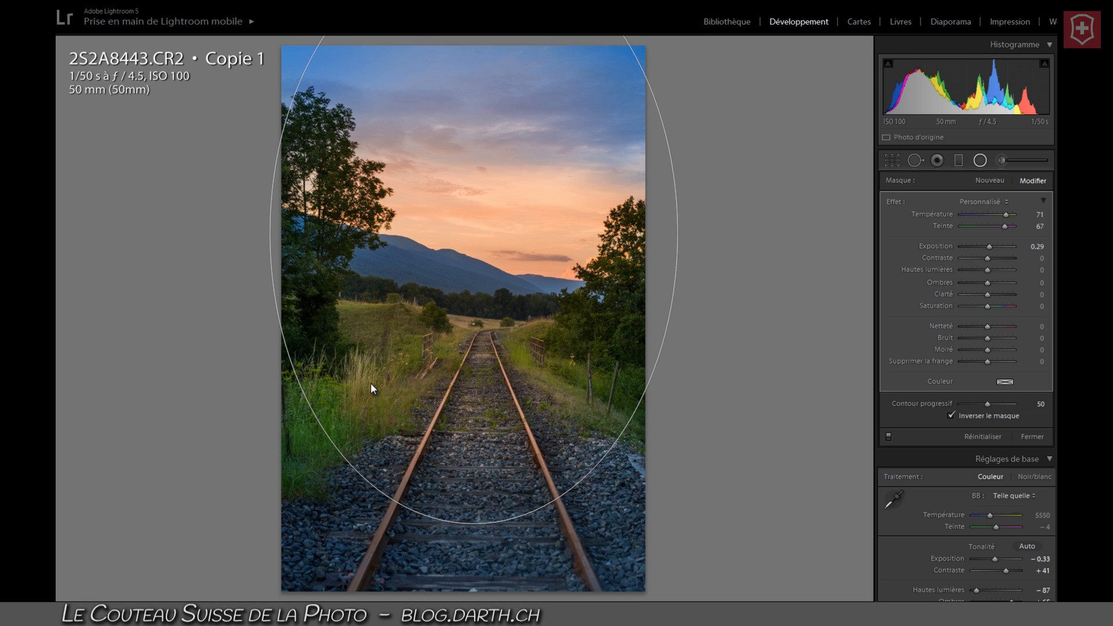
pyautogui.moveTo(473, 526); pyautogui.dragTo(474, 535)
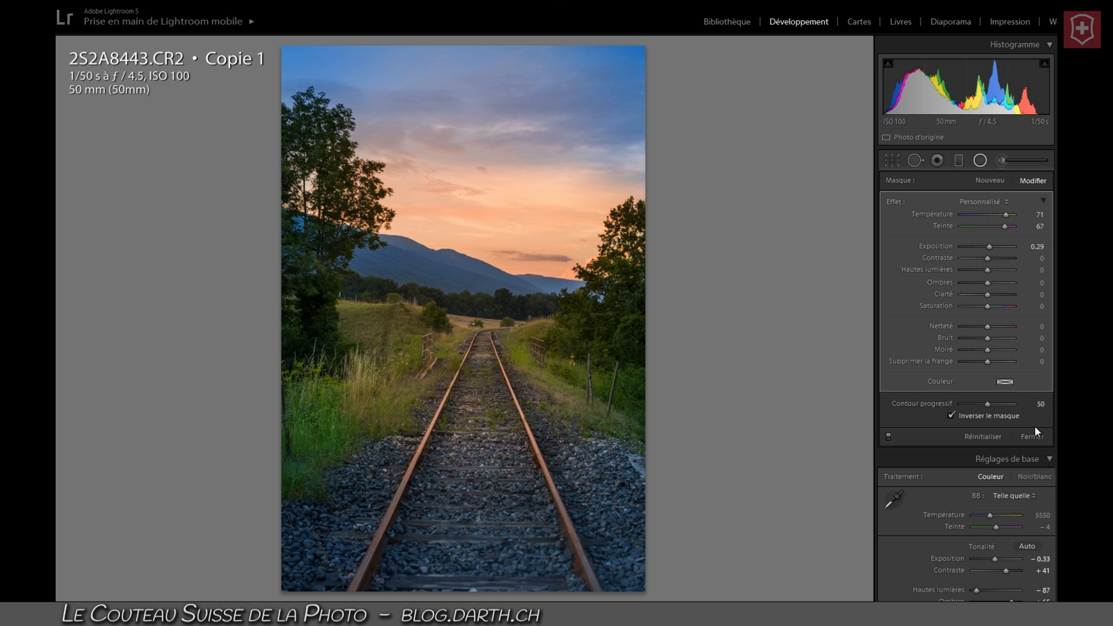
# Step: Set the whole photo's Clarté to +23 and compare the edited version with the original
pyautogui.scroll(-5, 1015, 493)
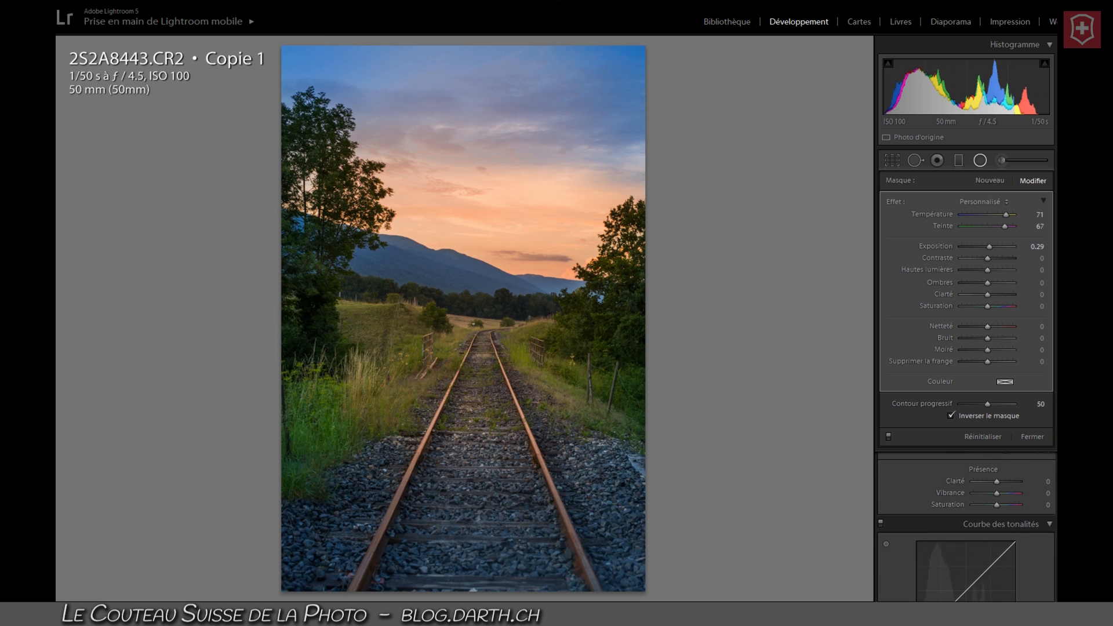
pyautogui.scroll(1, 967, 522)
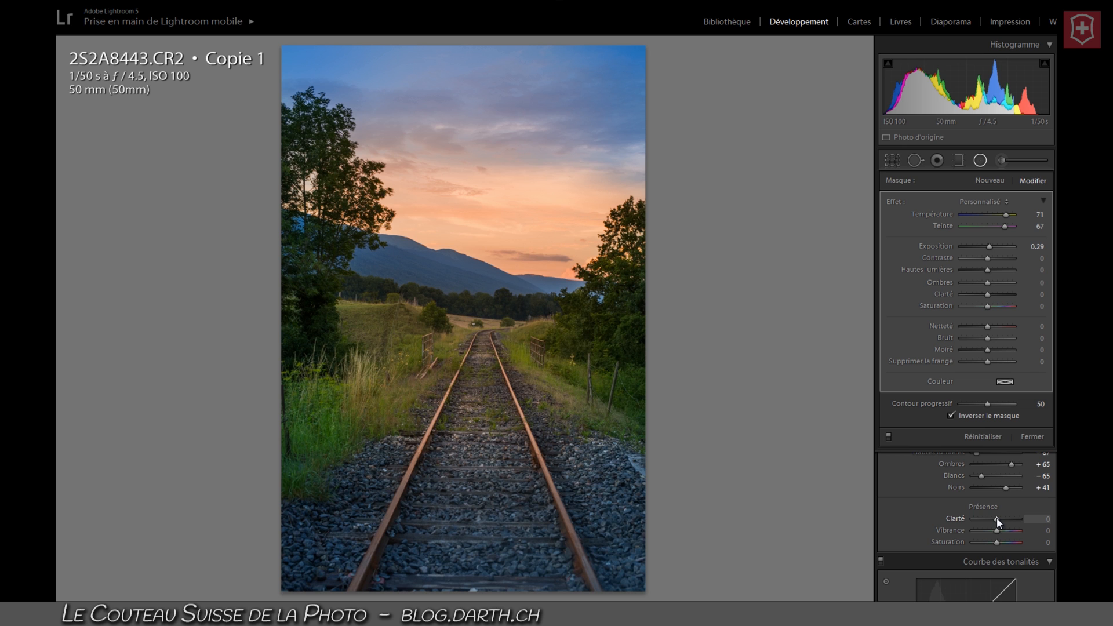
pyautogui.moveTo(997, 518); pyautogui.dragTo(1014, 521)
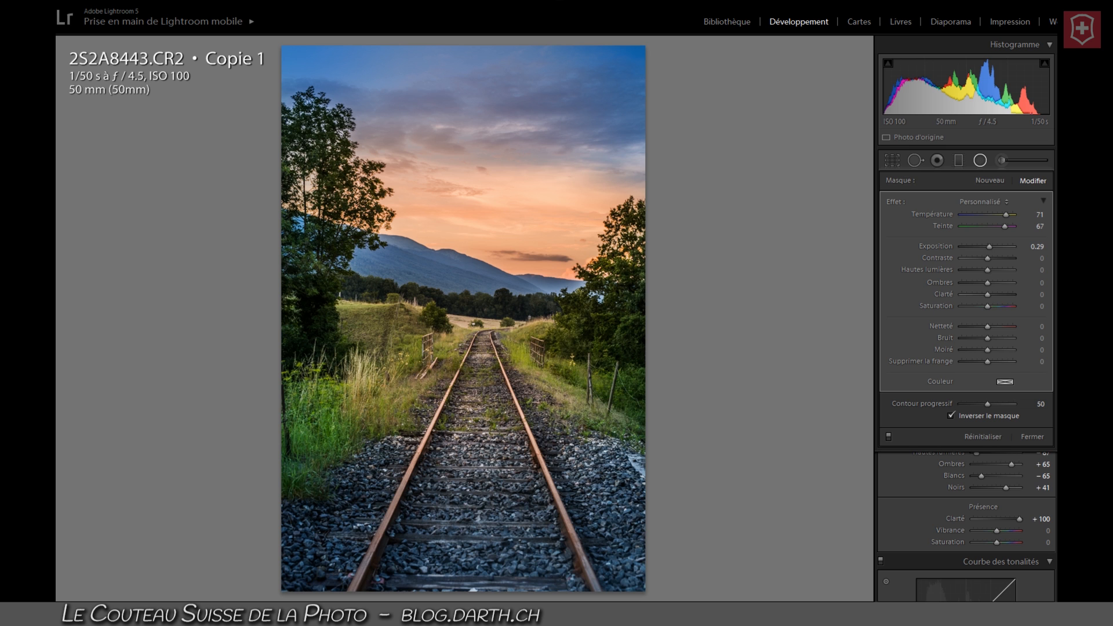
pyautogui.moveTo(1016, 521); pyautogui.dragTo(1002, 521)
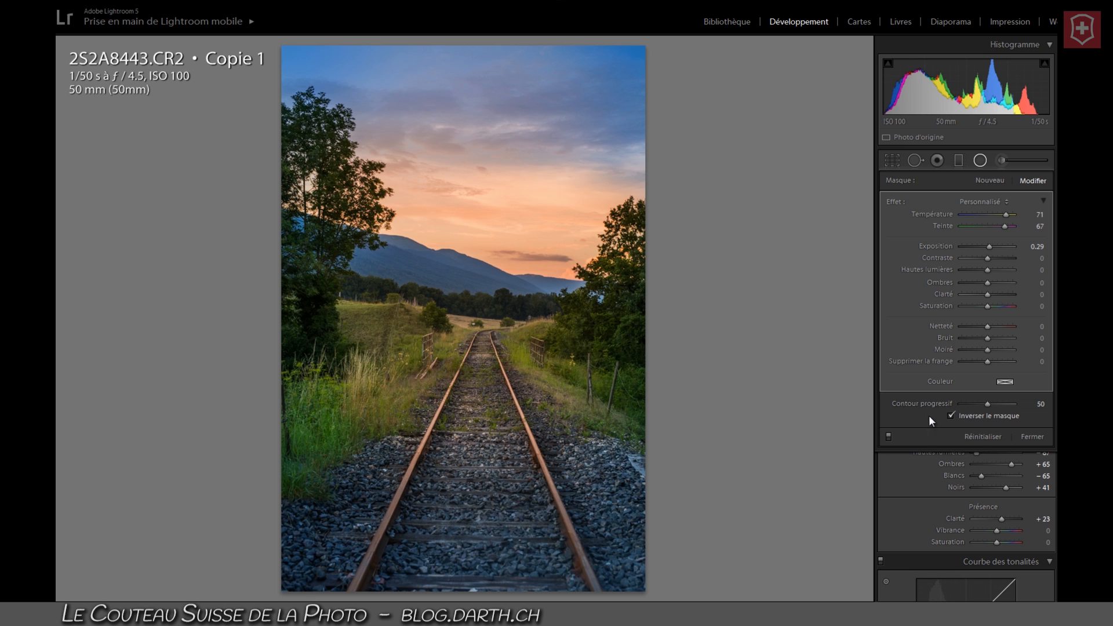
pyautogui.hotkey('shift', 's')
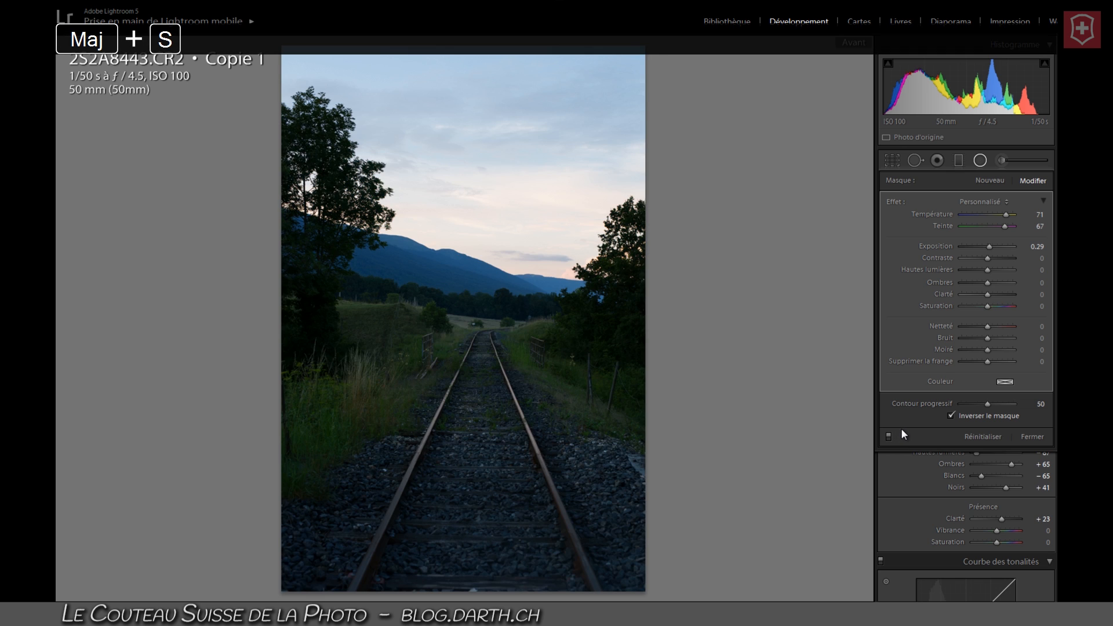
pyautogui.hotkey('shift', 's')
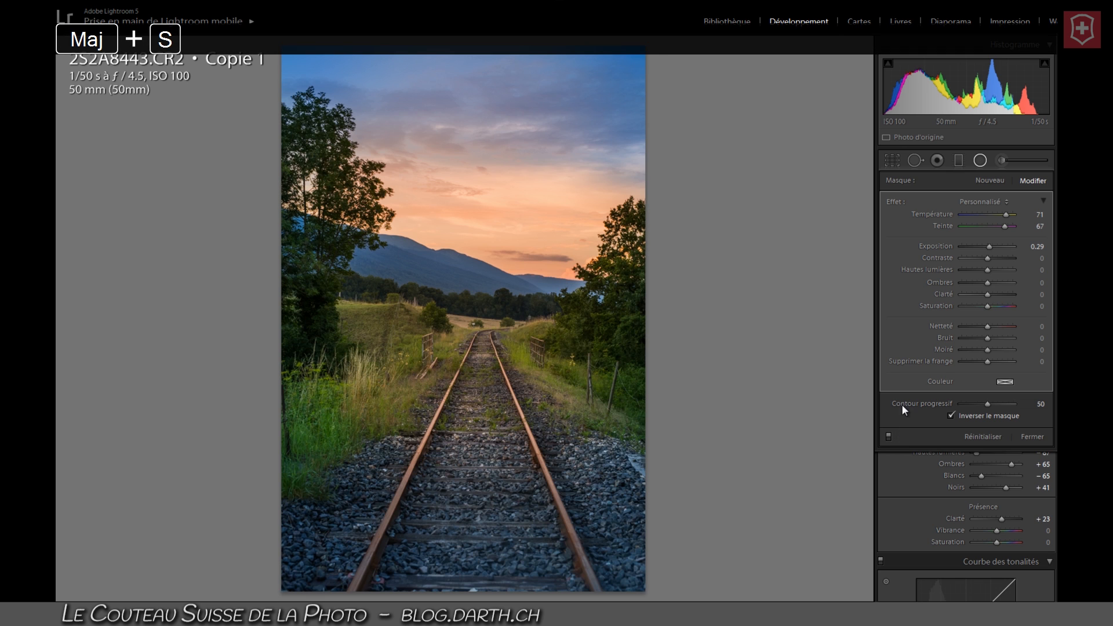